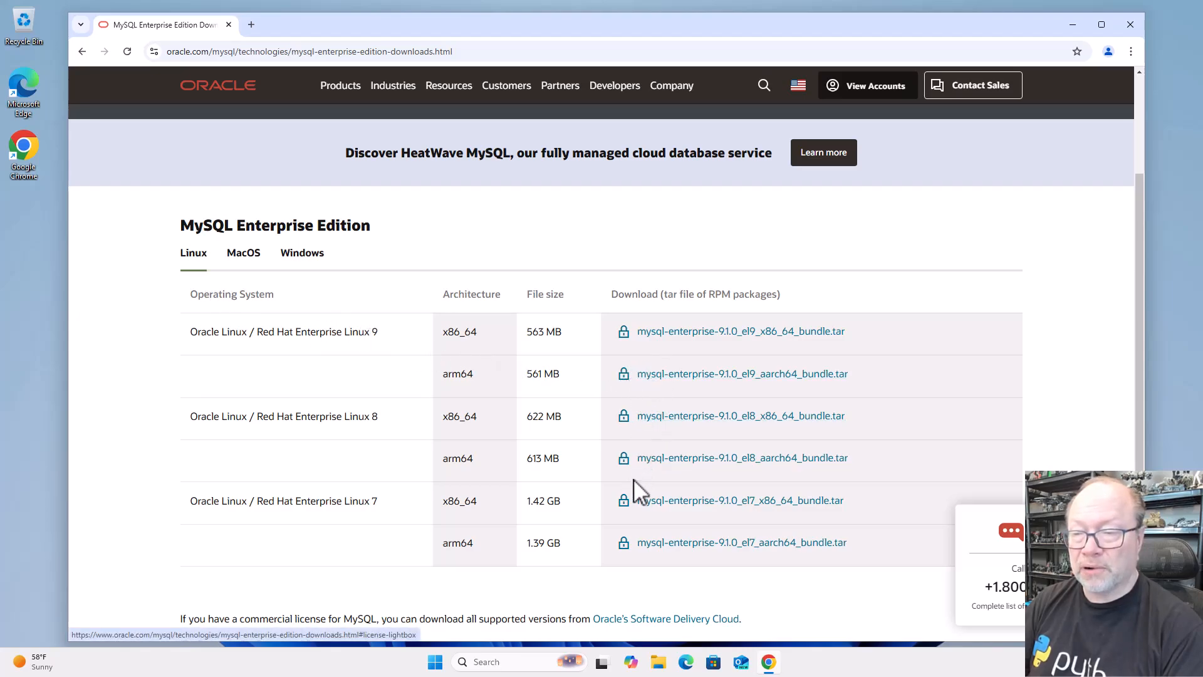
Request the Windows download mysql-enterprise-9.1.0_winx64_bundle.zip and accept the Oracle Technology Network License Agreement
click(304, 257)
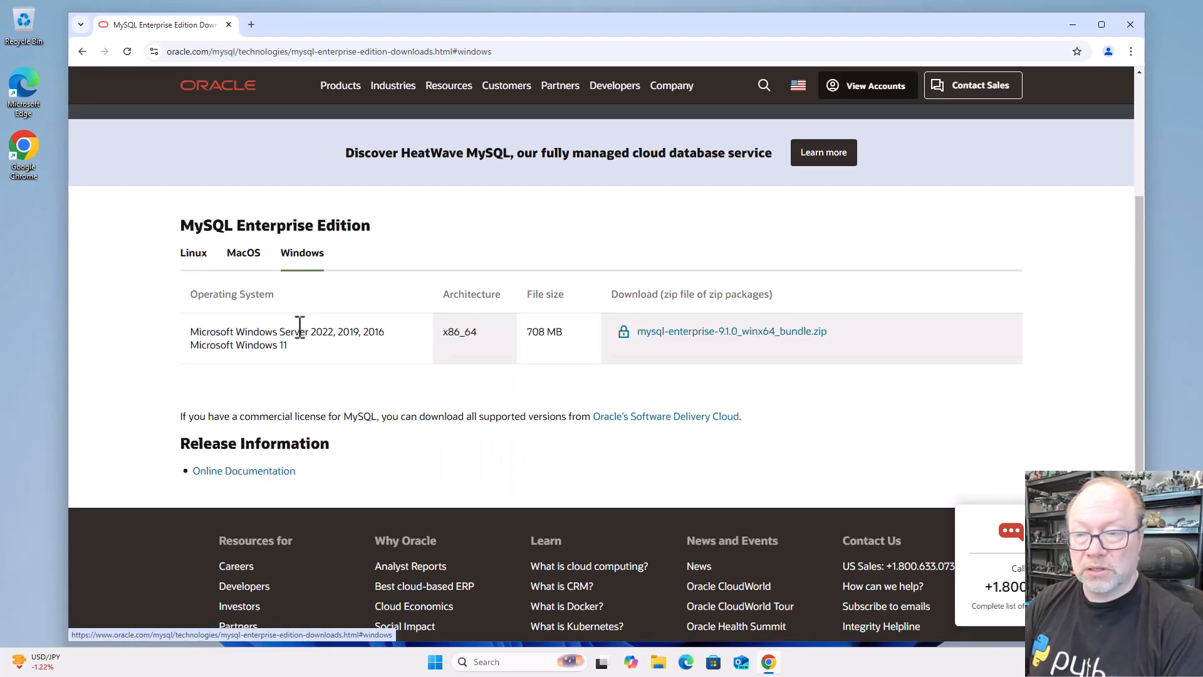
click(733, 332)
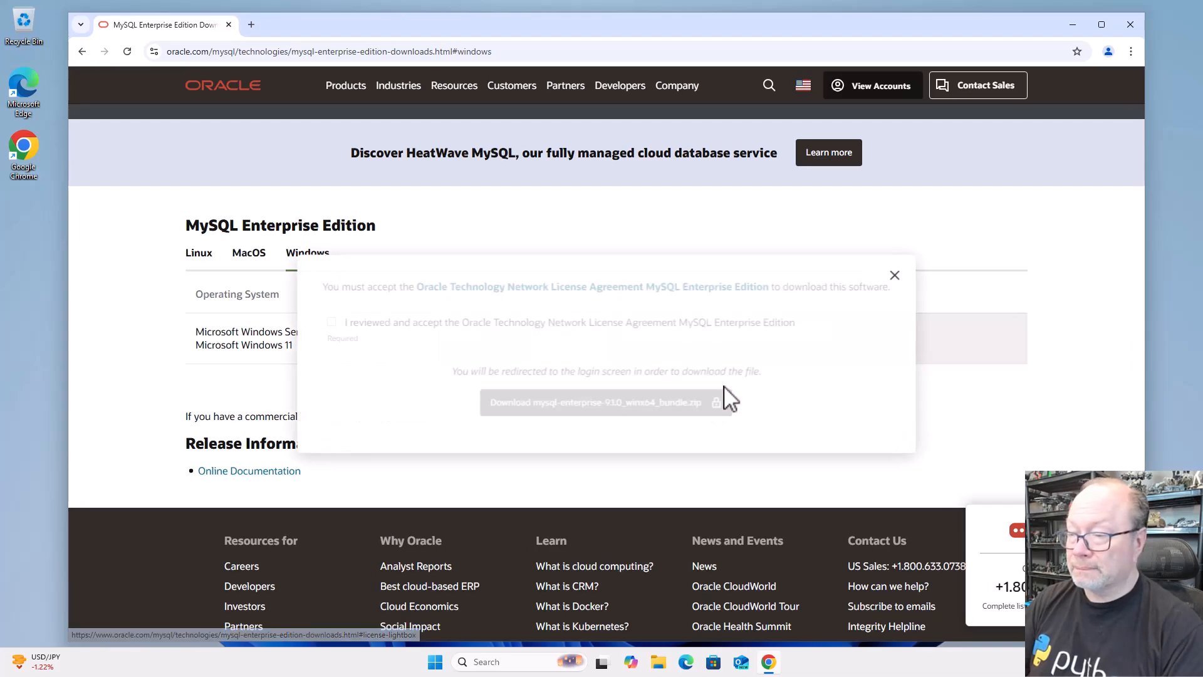
click(332, 323)
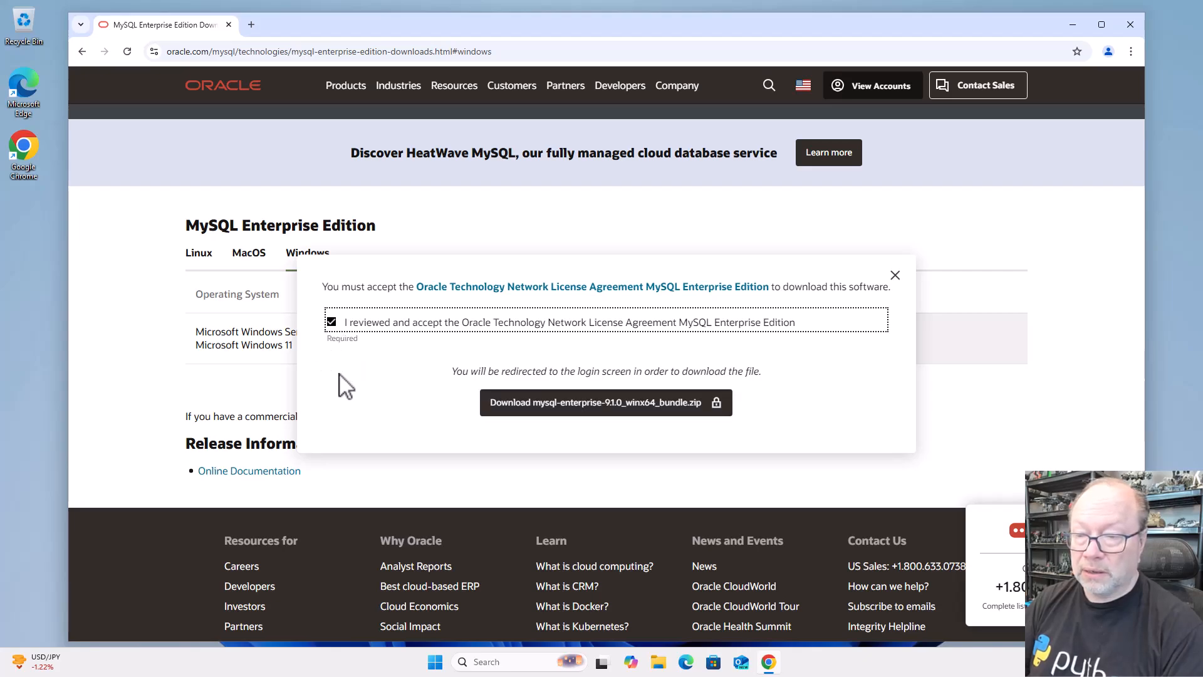
click(535, 408)
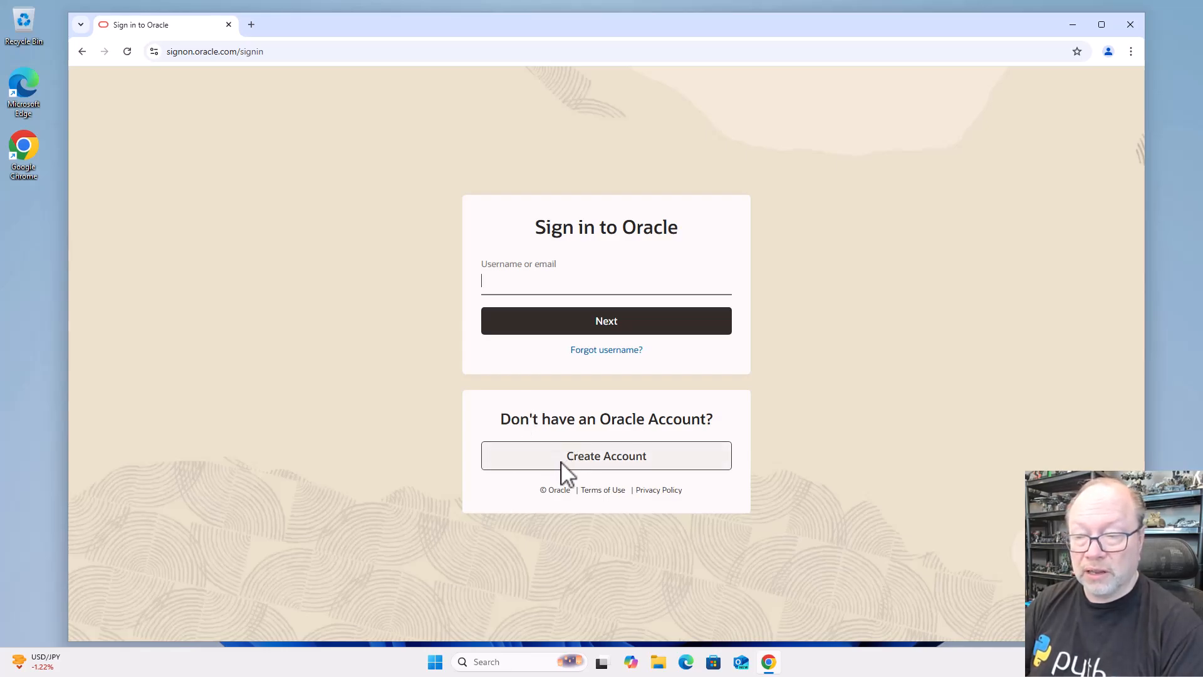
Sign in to Oracle with the account's username or email and the account password to start the download
click(623, 287)
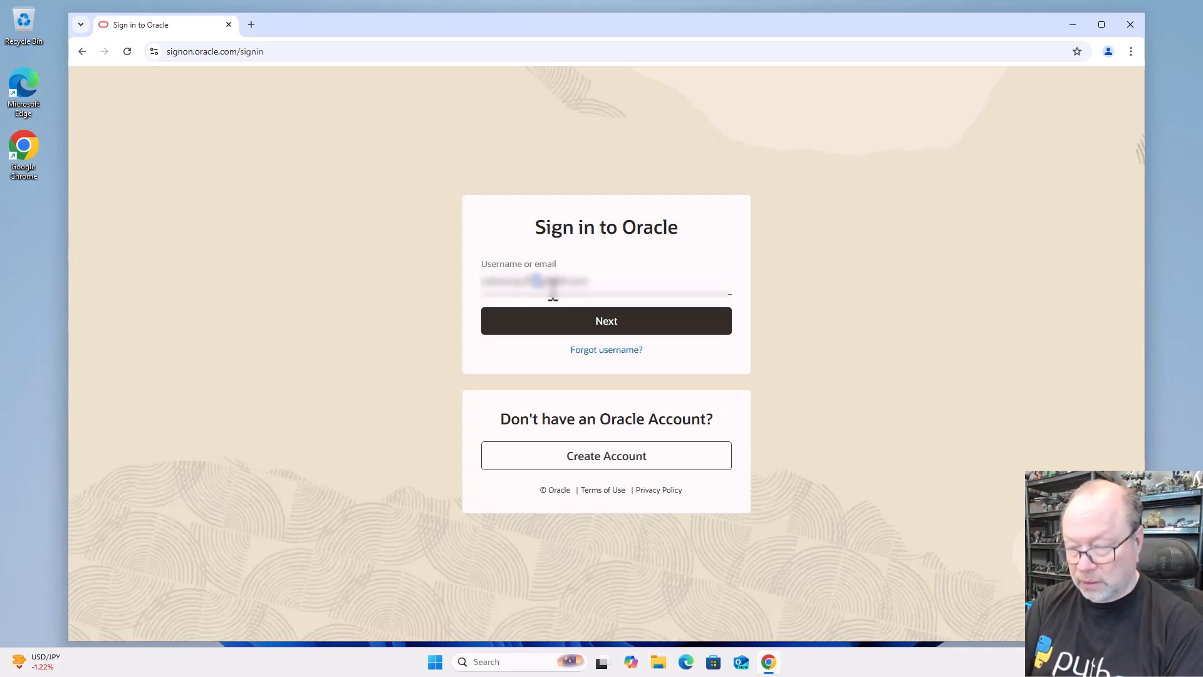
click(560, 329)
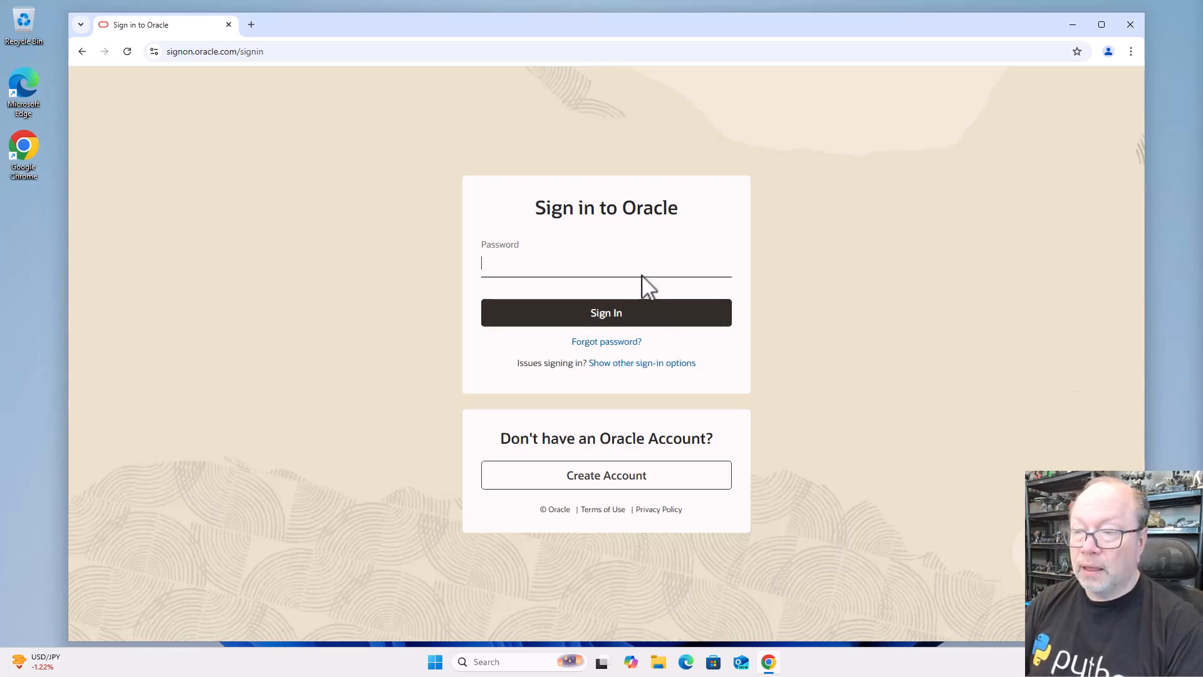
key(ctrl+v)
click(629, 318)
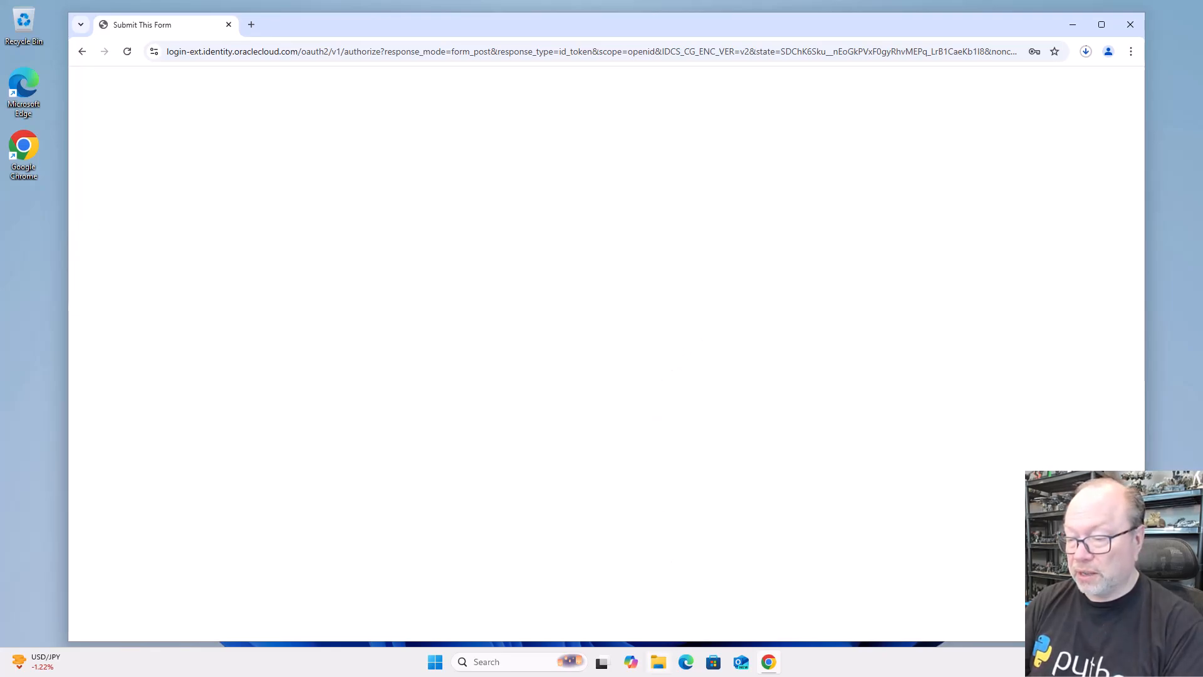
In File Explorer, extract the mysql-enterprise-9.1.0_winx64_bundle archive in the Downloads folder to its default destination
click(660, 666)
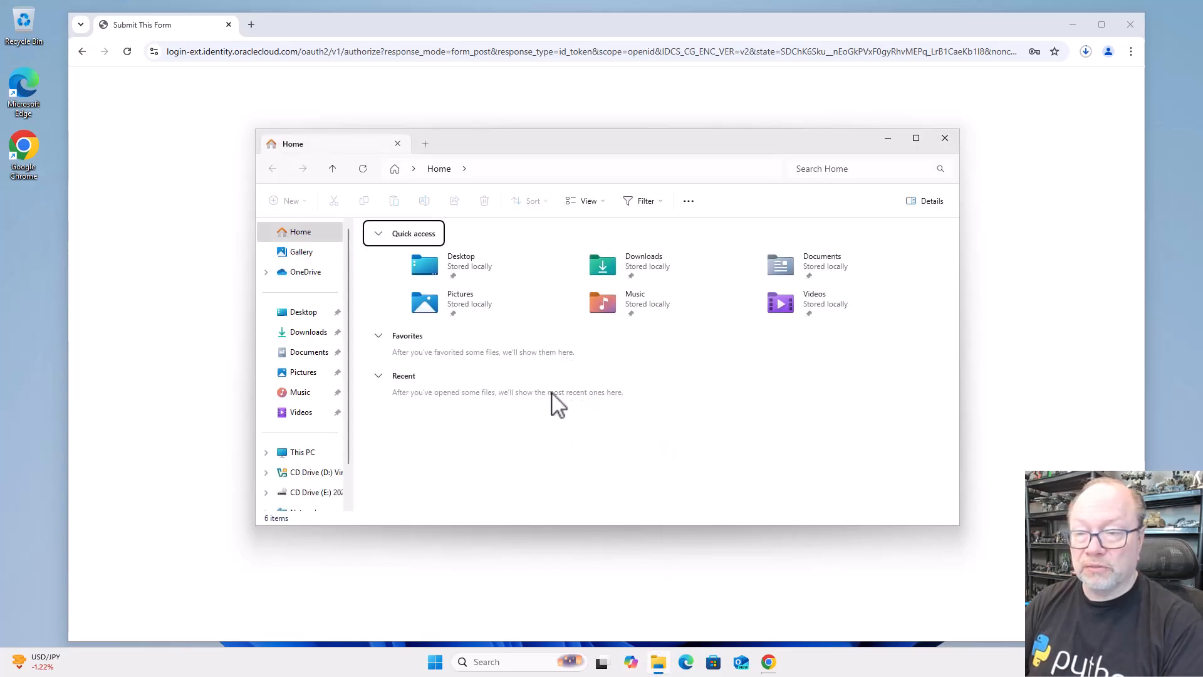
scroll(315, 464, down, 1)
scroll(316, 463, up, 1)
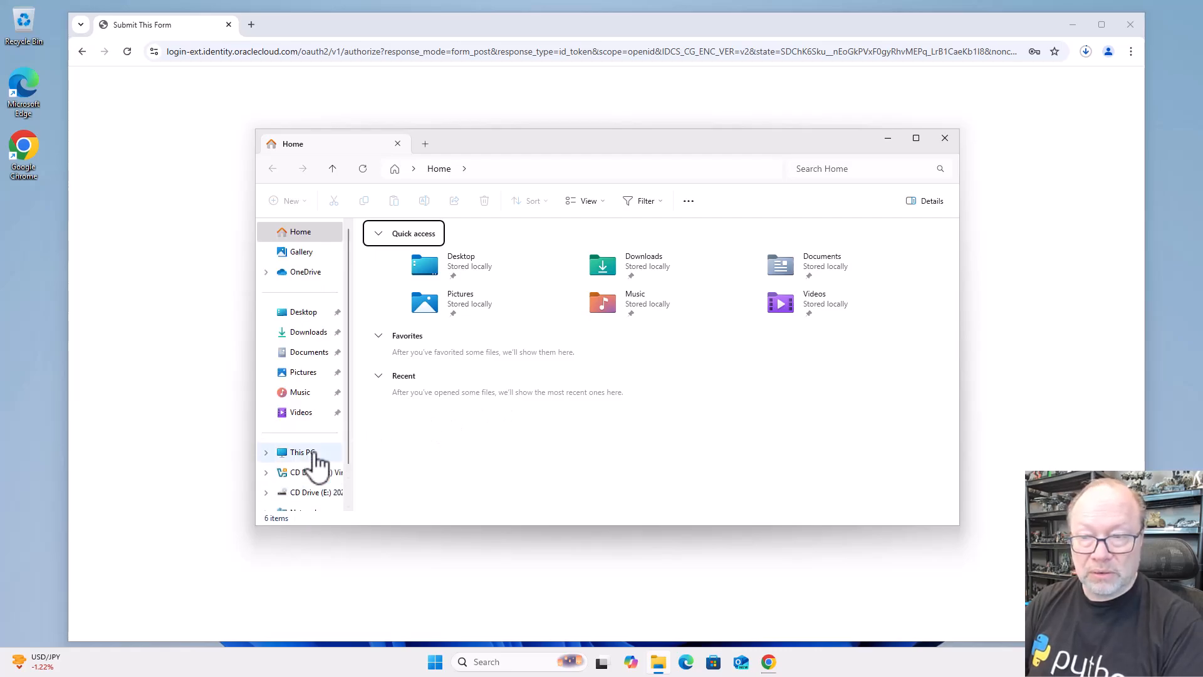
click(310, 332)
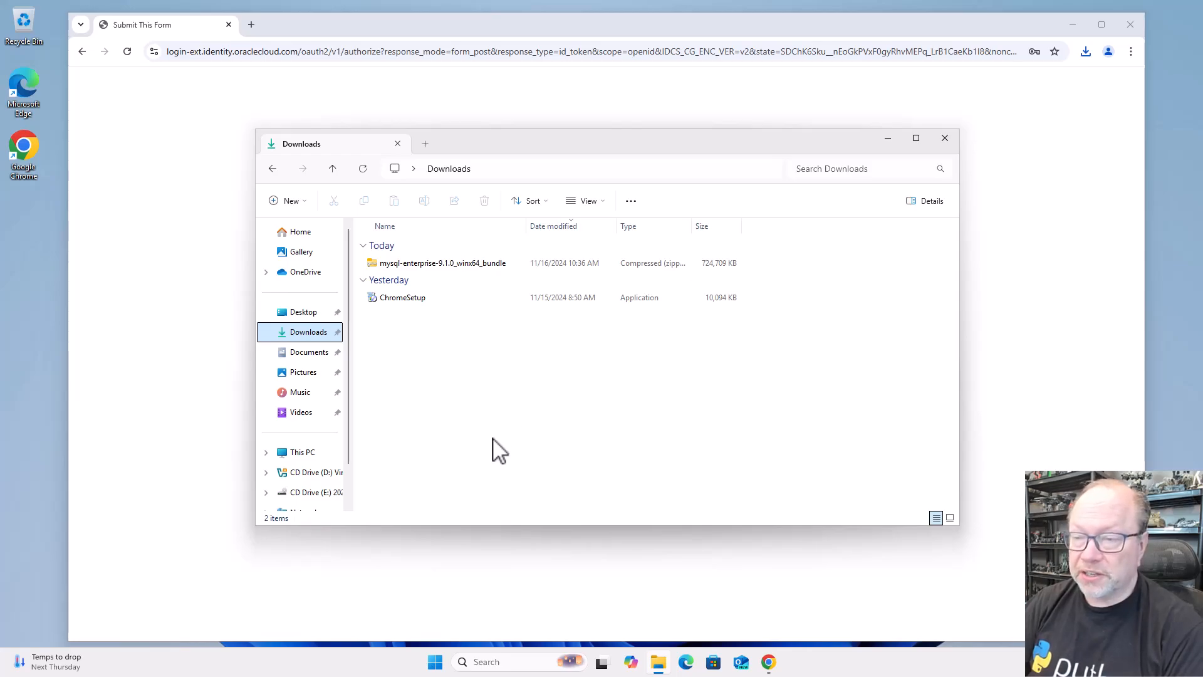
click(475, 267)
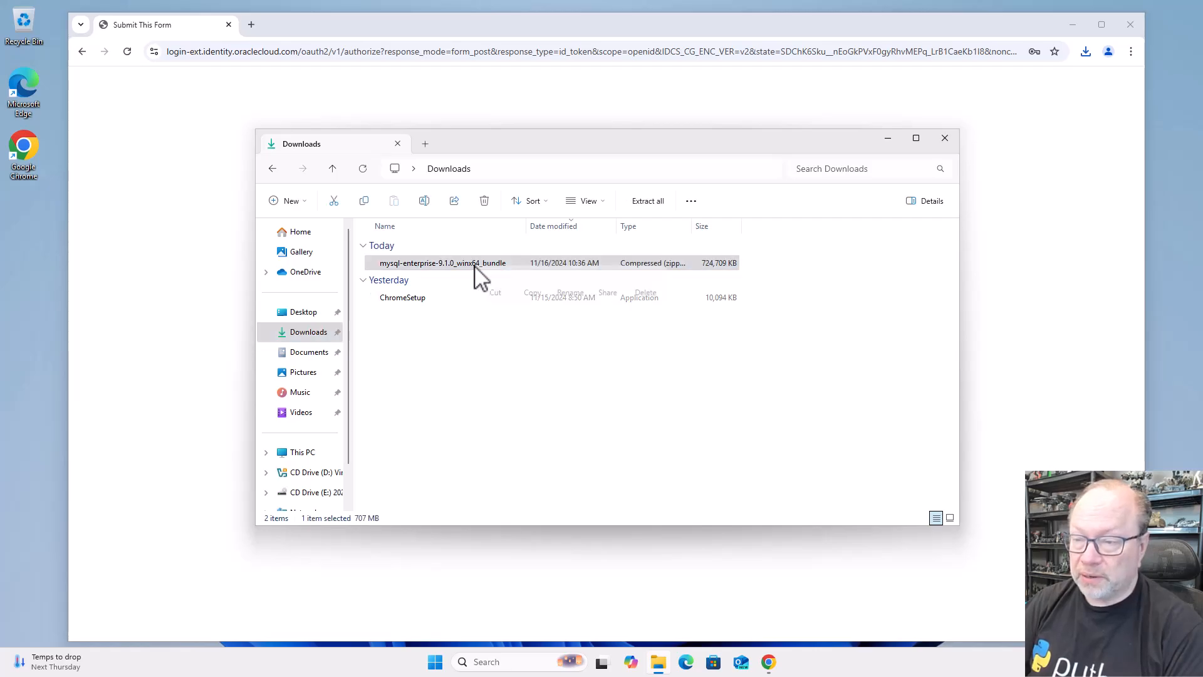
right_click(475, 266)
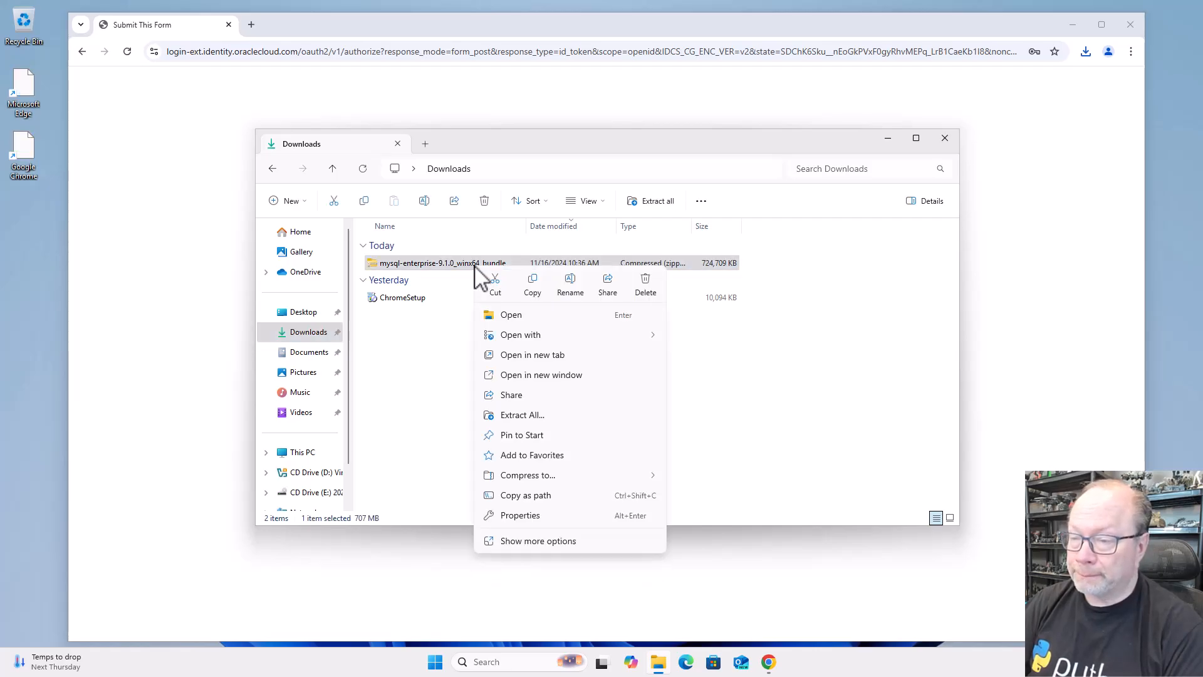
click(510, 416)
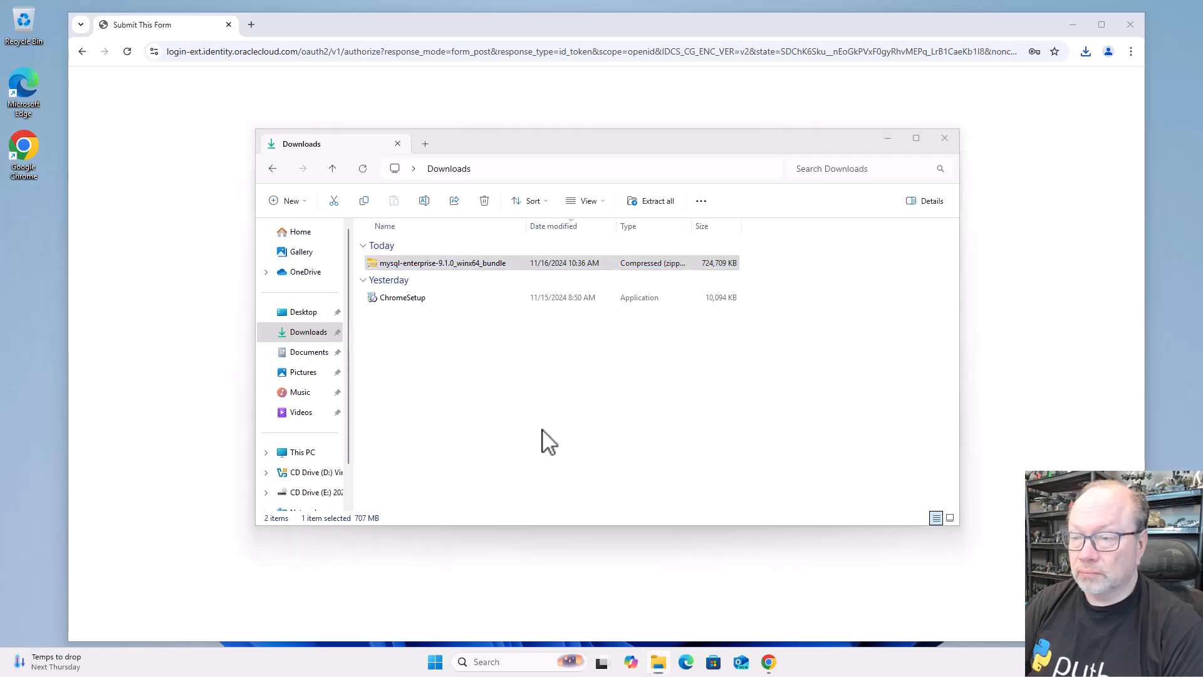
click(698, 449)
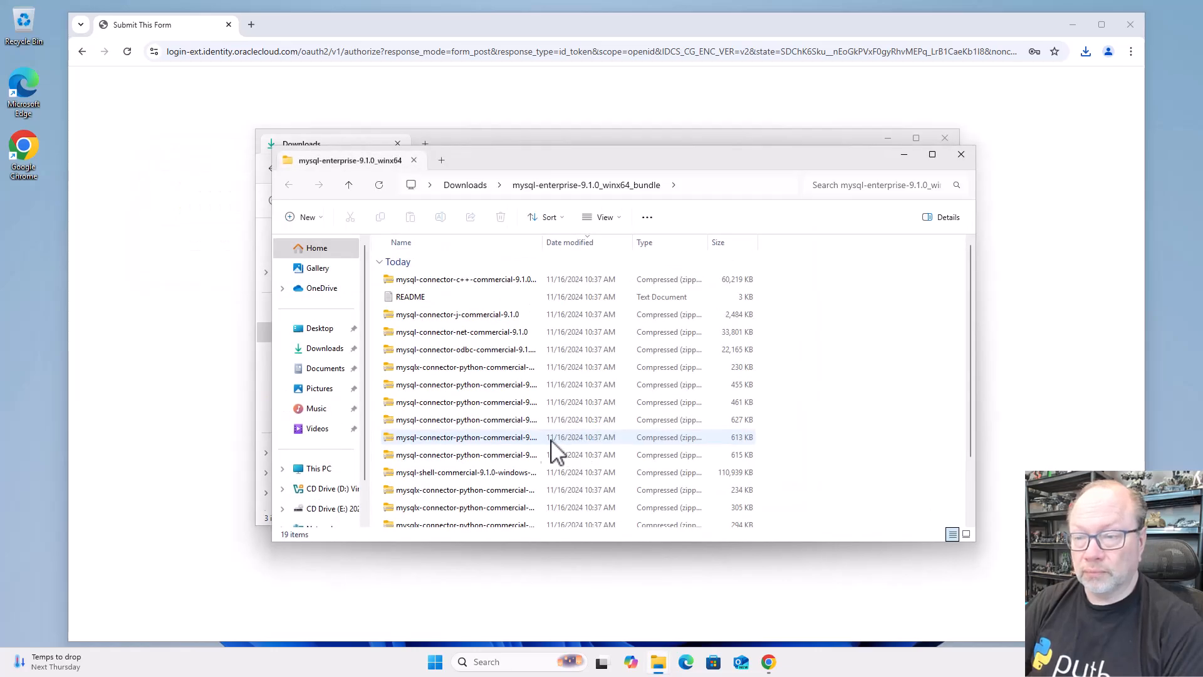
Widen the Name column to fit the file names and copy the mysql-commercial-9.1.0-winx64 archive from the extracted bundle
double_click(546, 245)
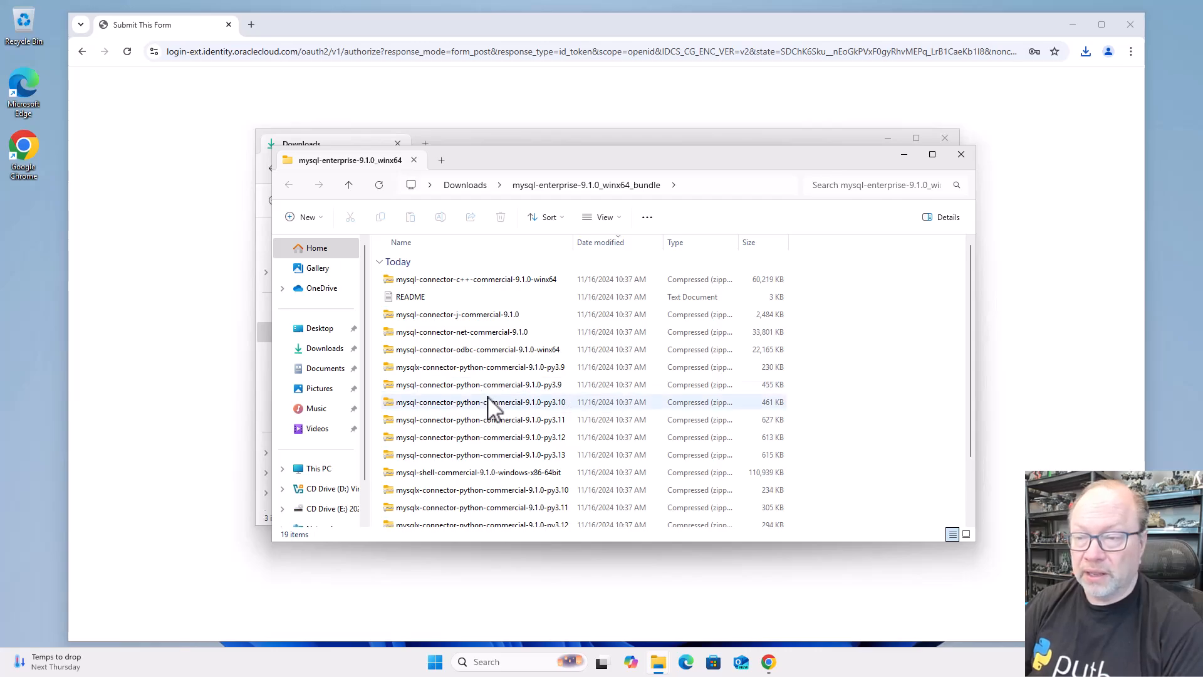
scroll(491, 407, down, 2)
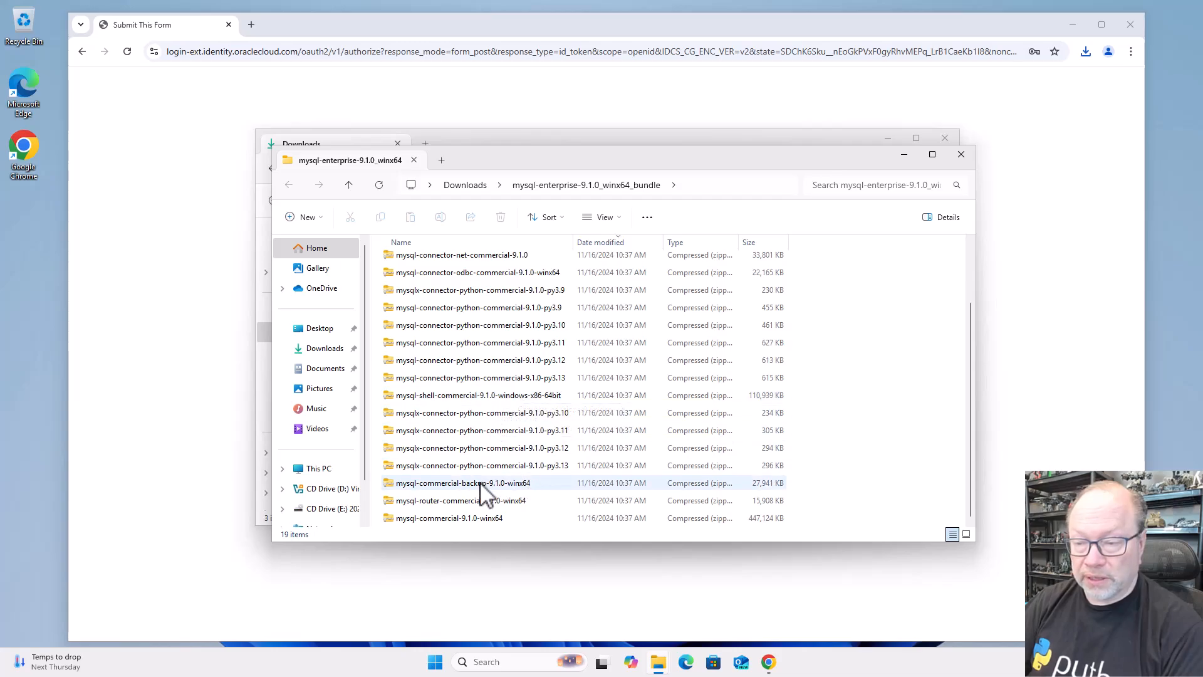
click(467, 523)
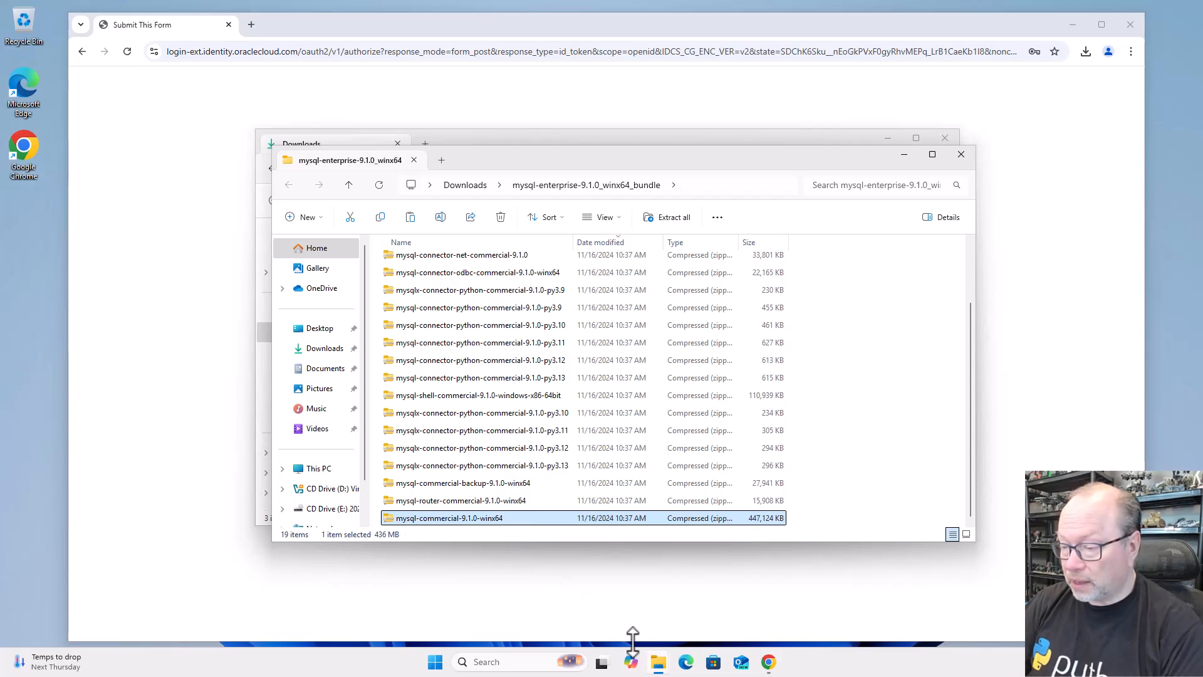
In a new File Explorer window, create a folder named mySql in the root of the C: drive and open it
right_click(658, 666)
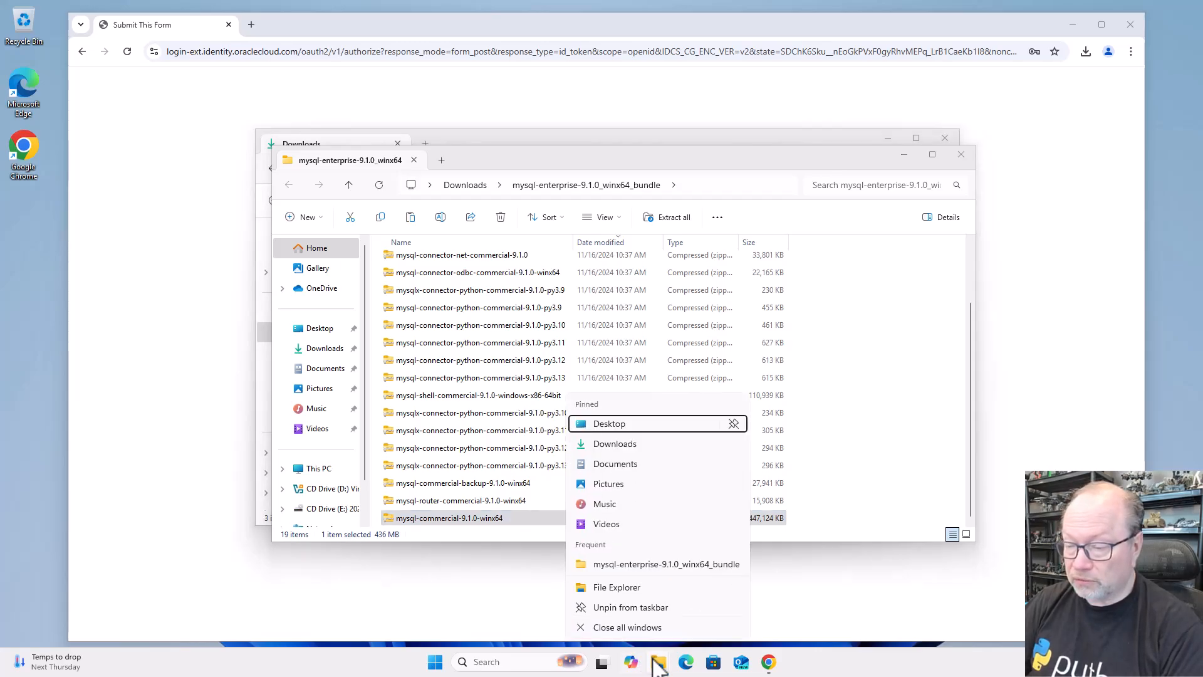
click(646, 589)
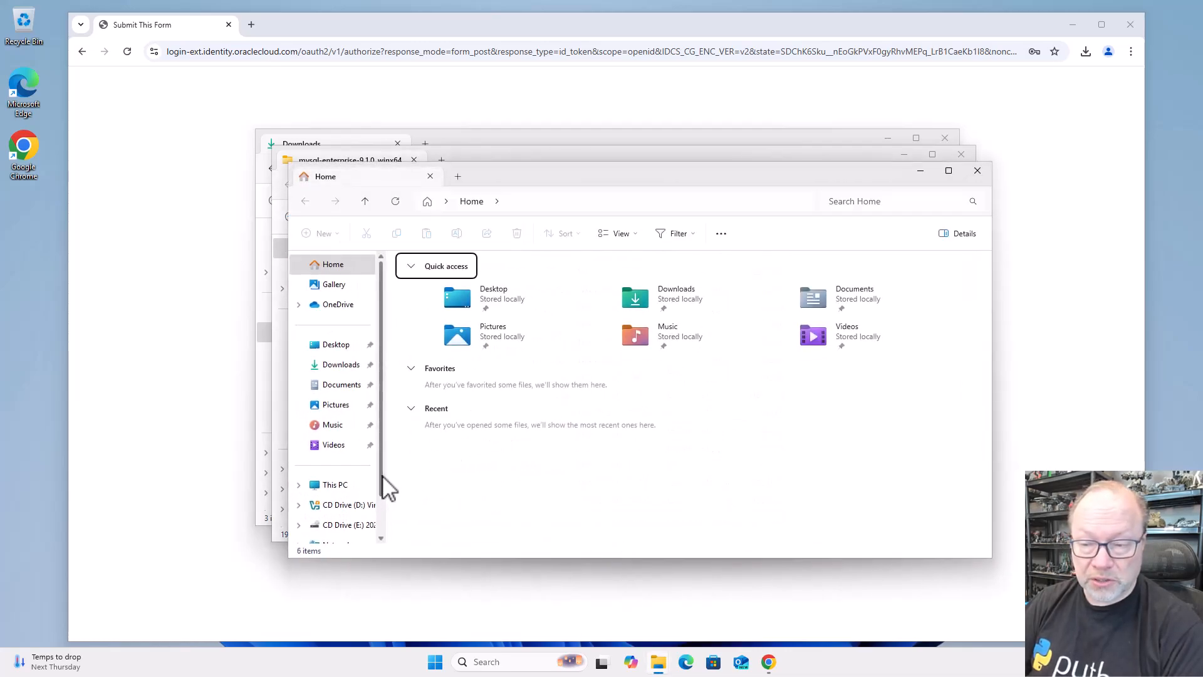
scroll(380, 495, down, 2)
click(346, 445)
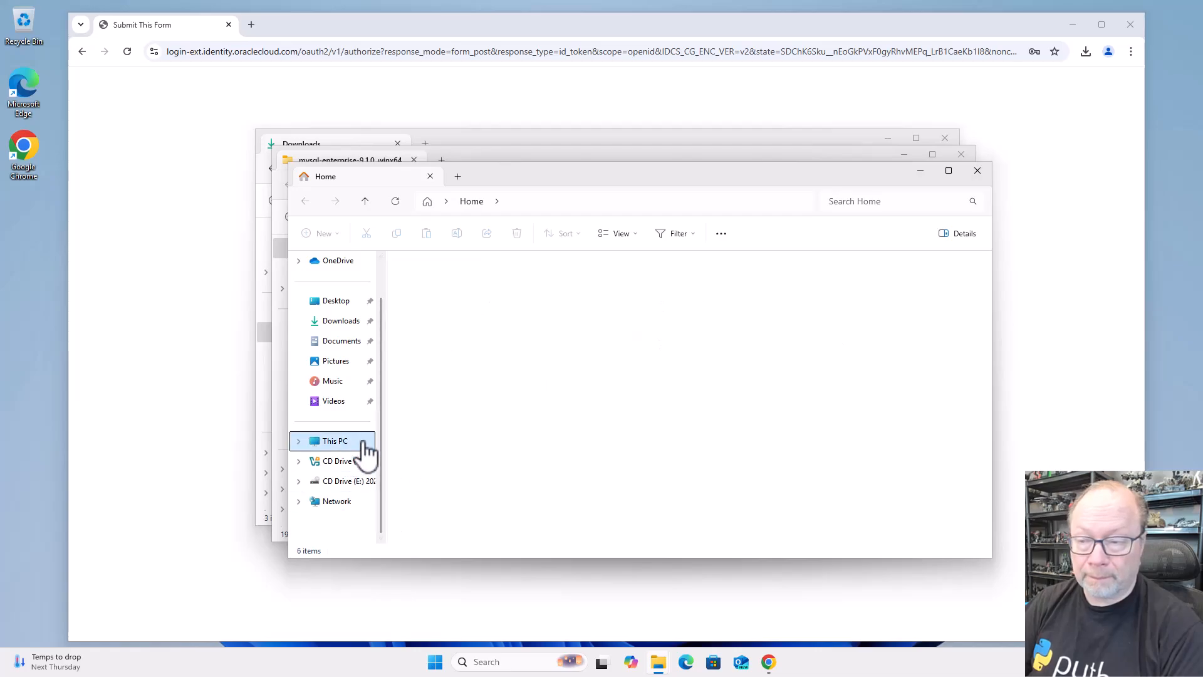
double_click(467, 305)
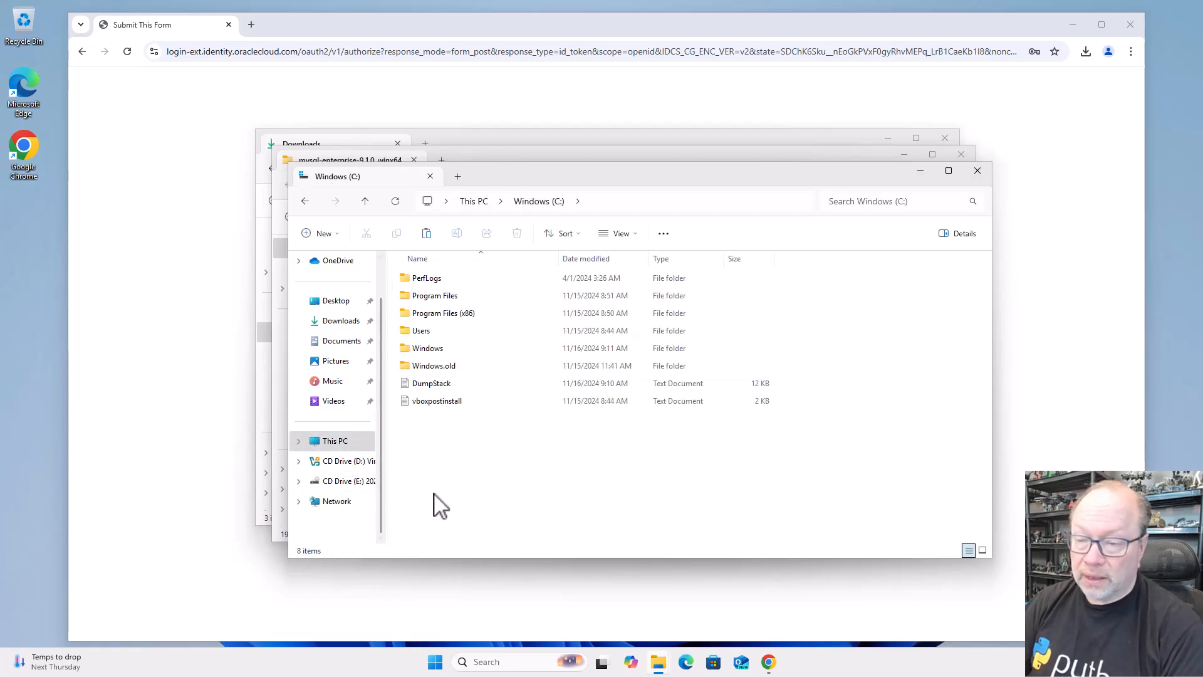
right_click(443, 479)
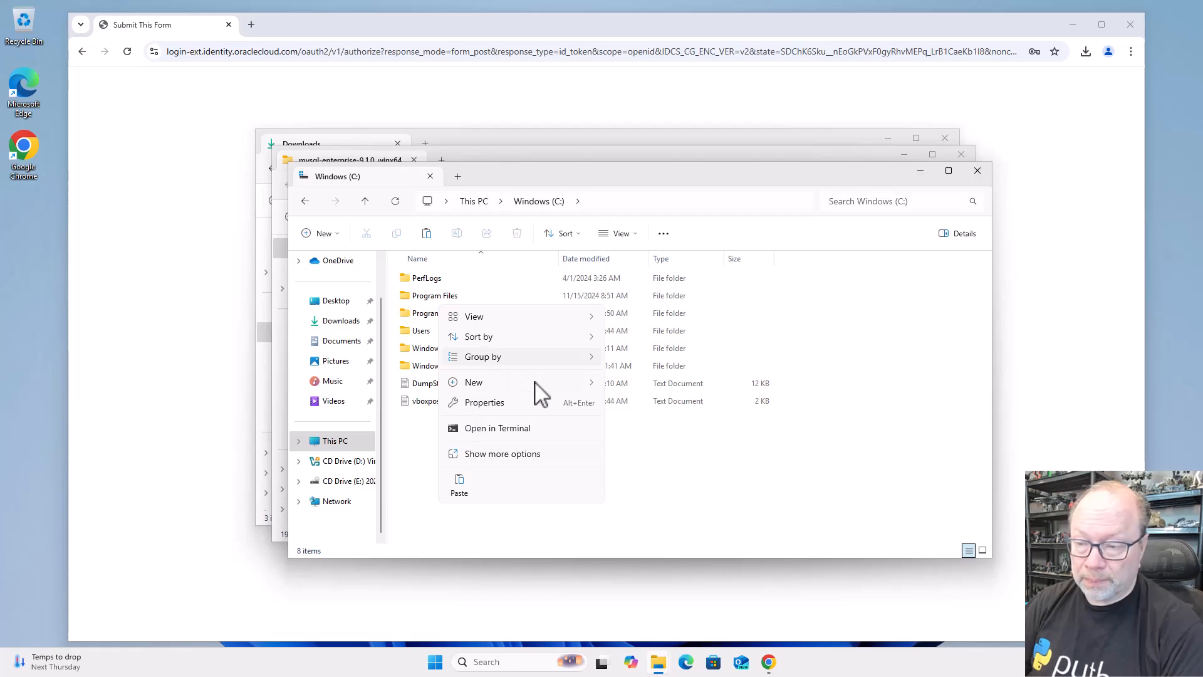
mouse_move(509, 377)
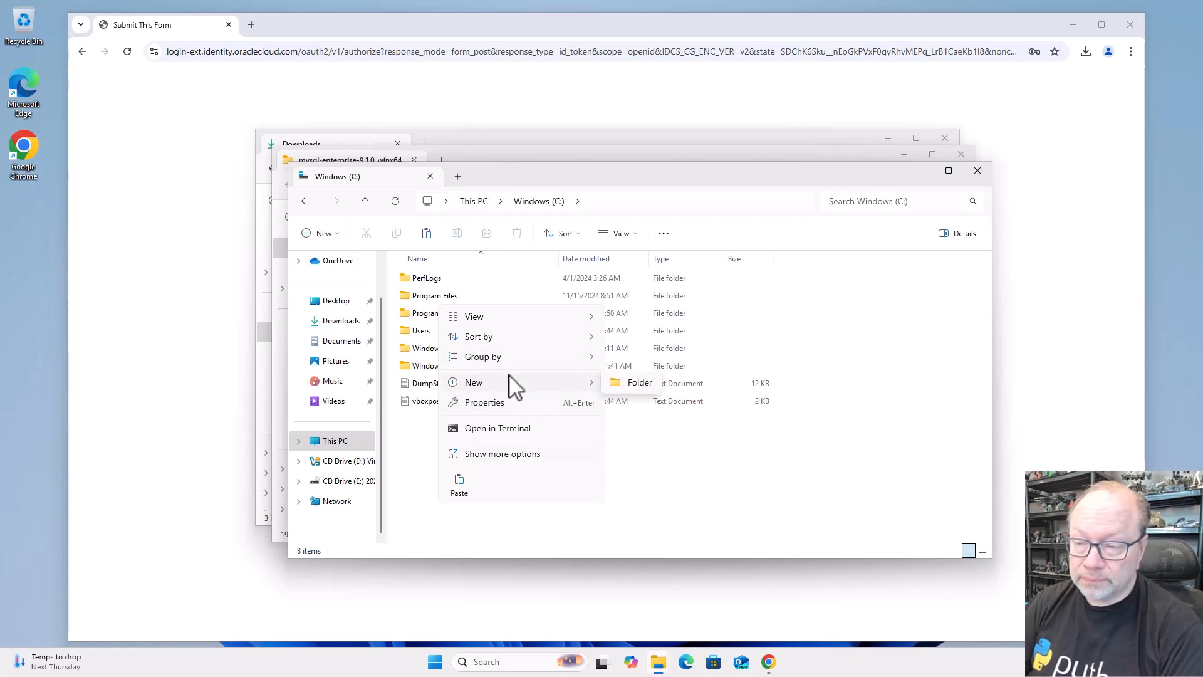
click(643, 386)
text(mySql)
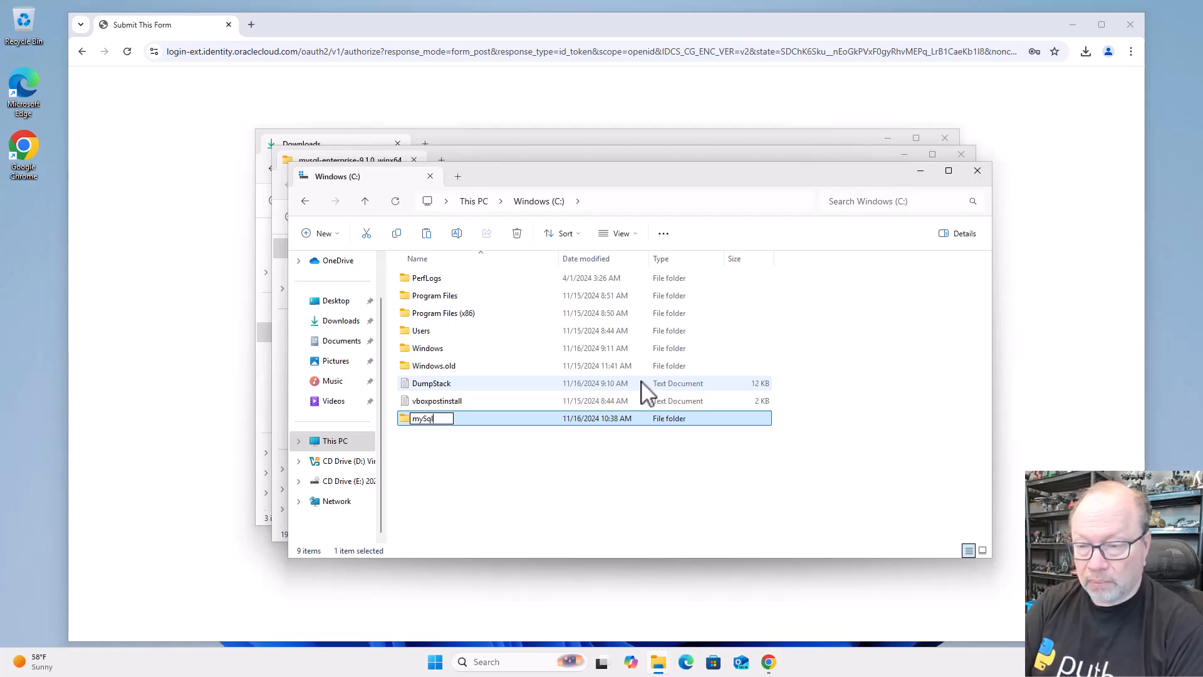
key(Return)
key(Return)
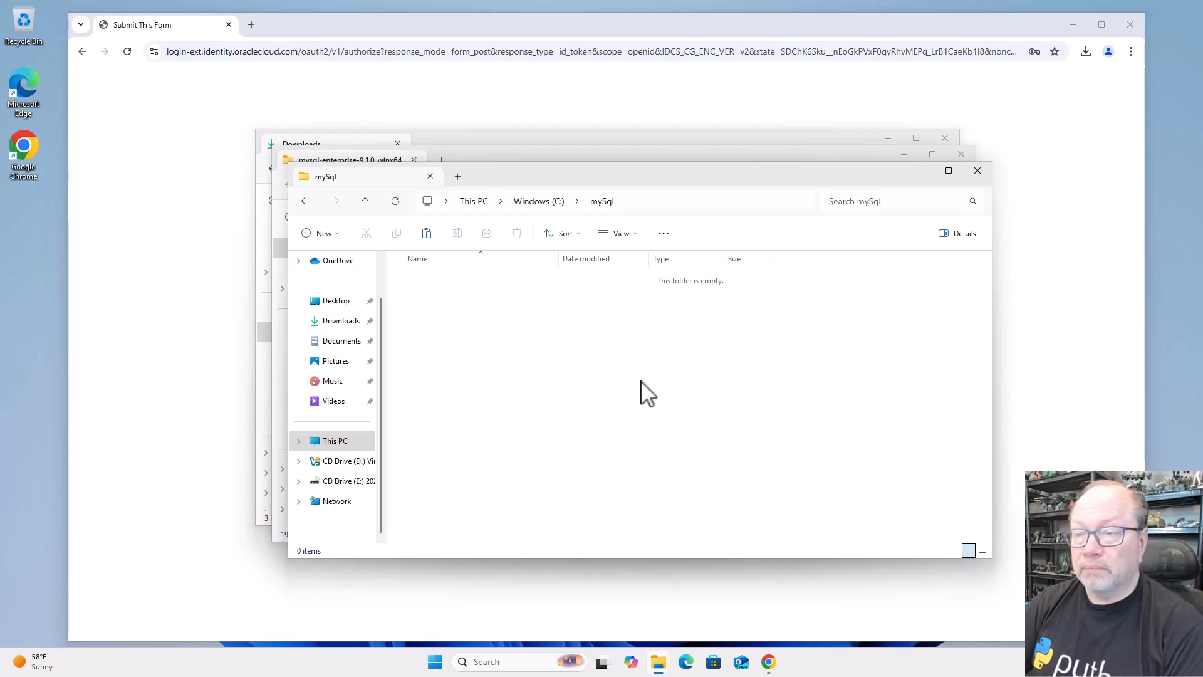
Move the mySql folder window clear of the bundle window and paste the copied archive into C:\mySql
drag(668, 178, 808, 232)
click(626, 160)
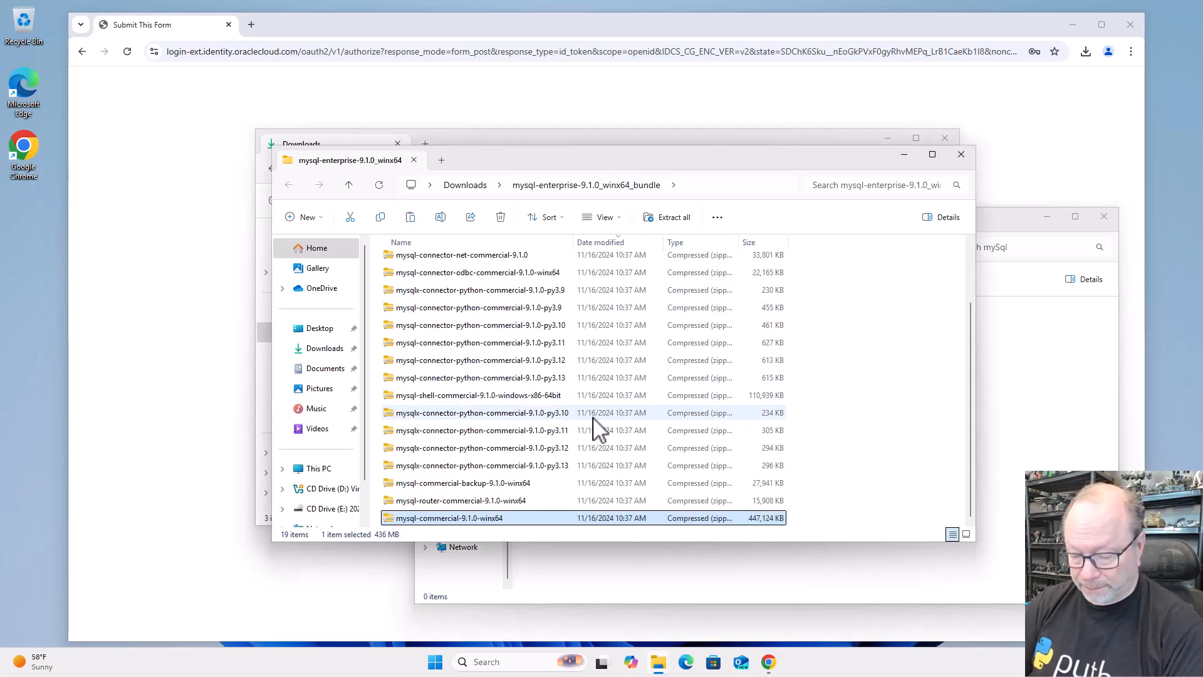
click(1020, 501)
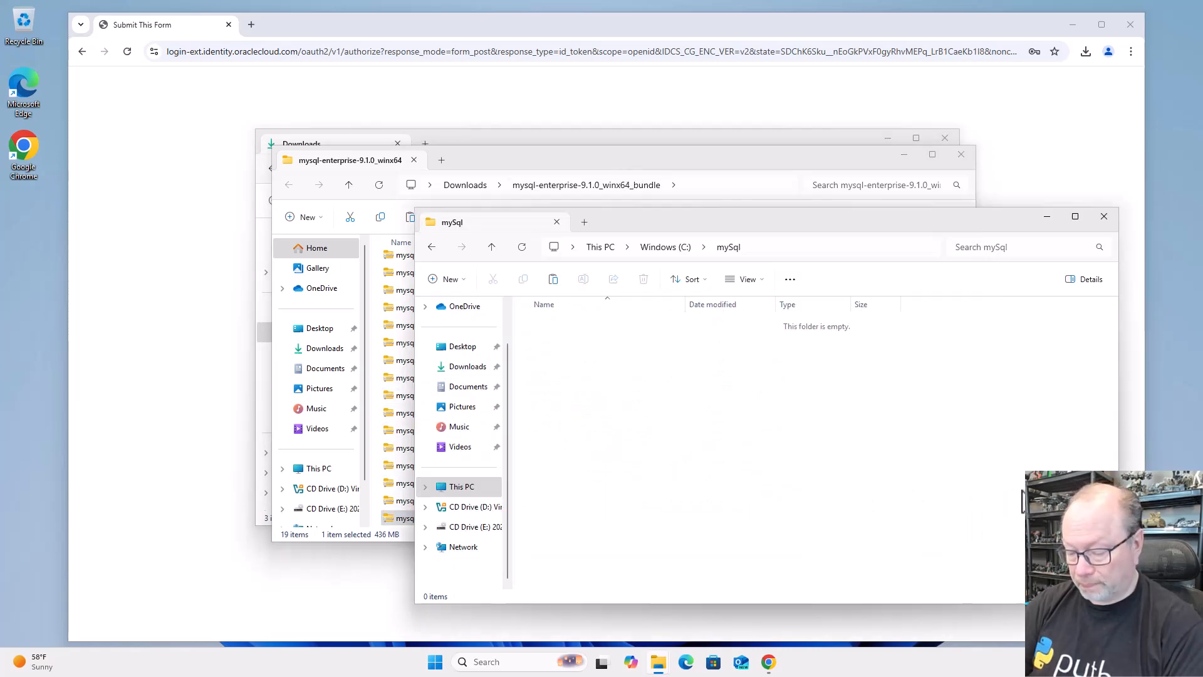
key(ctrl+v)
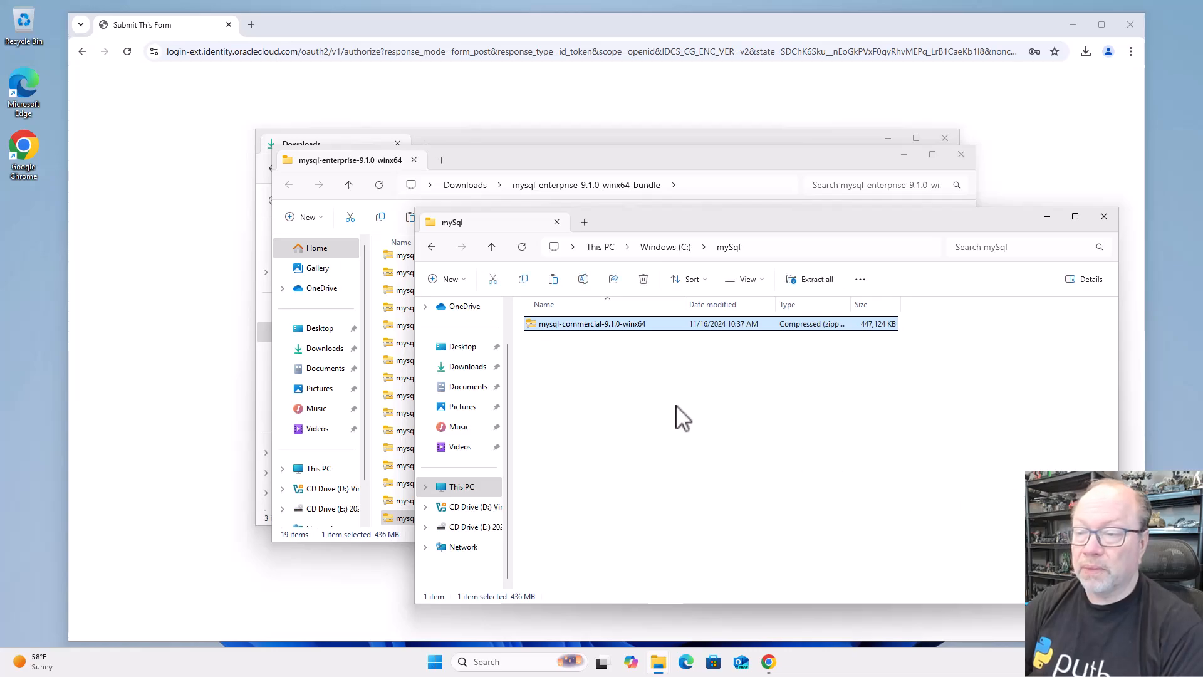
Extract the mysql-commercial-9.1.0-winx64 archive directly to C:\mySql and open the extracted folder
right_click(601, 326)
click(626, 425)
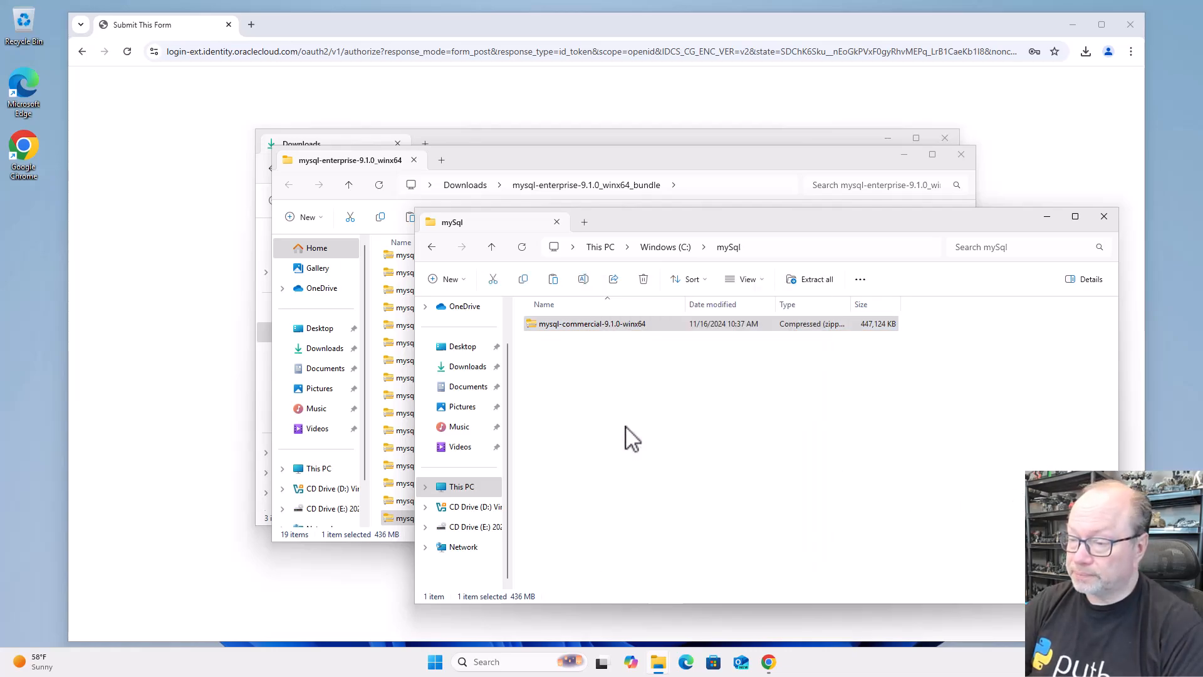
click(592, 277)
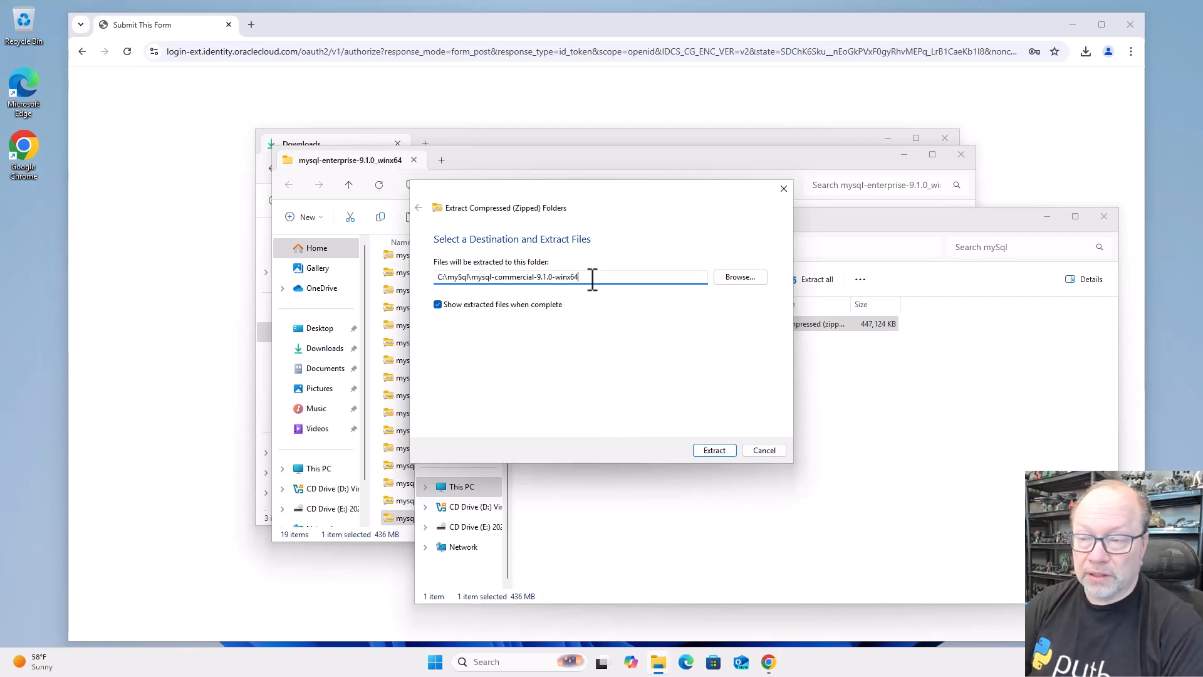
drag(497, 280, 490, 281)
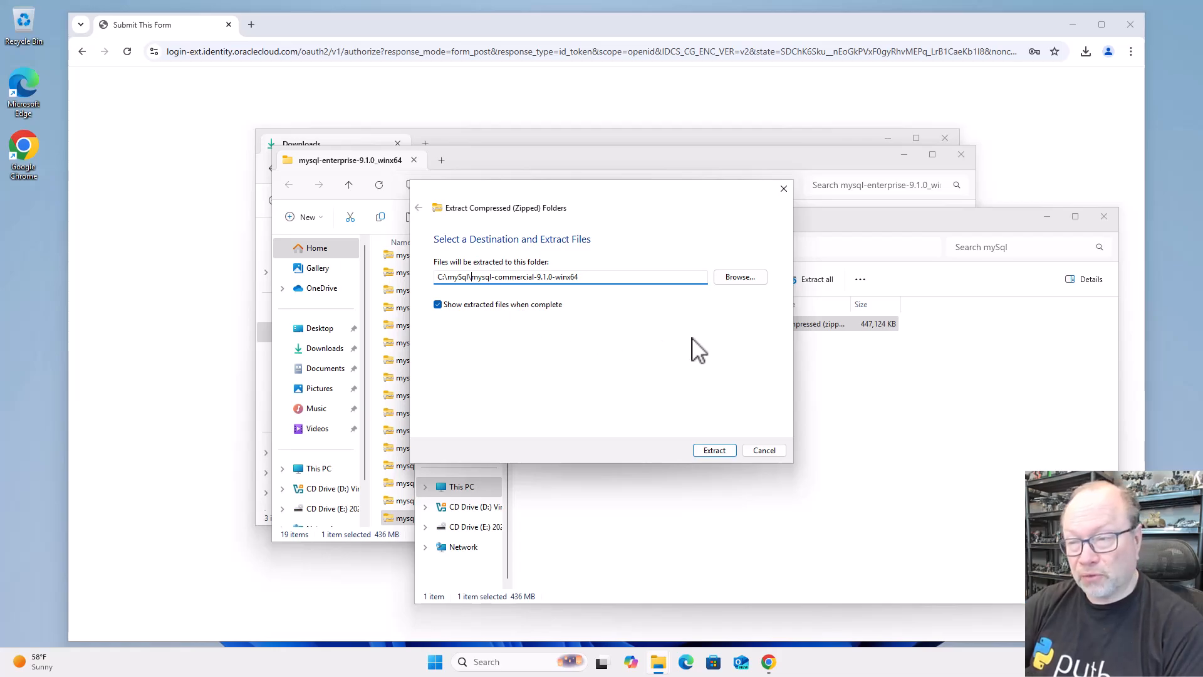
key(shift+End)
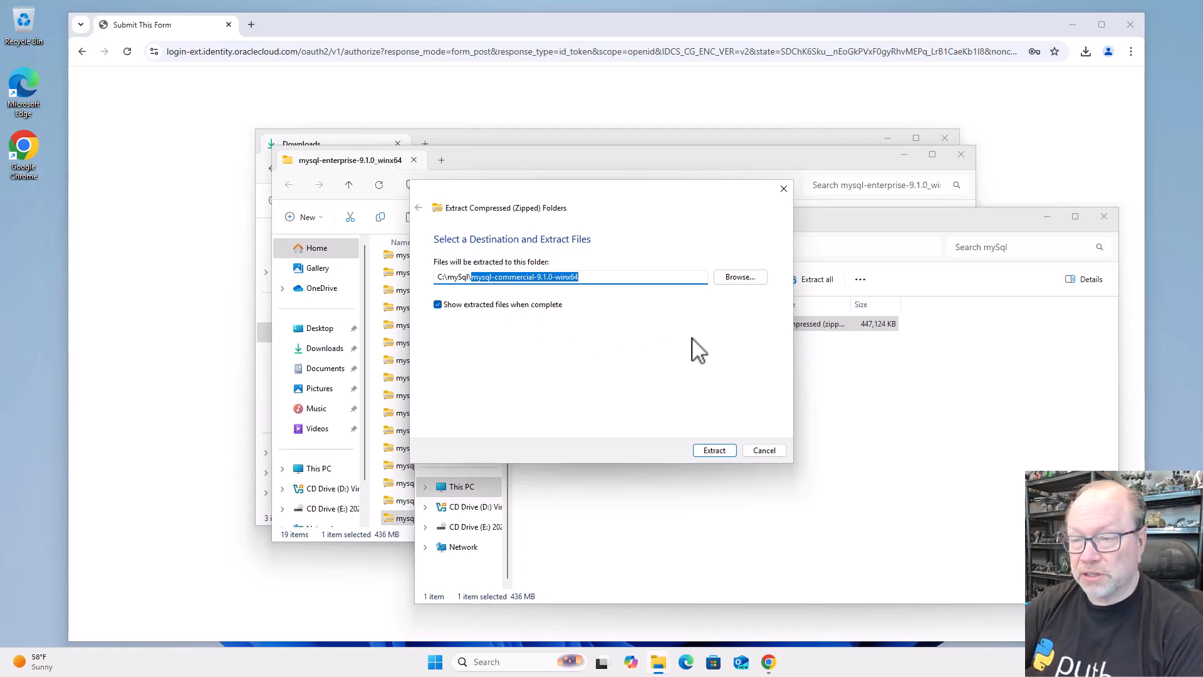
key(BackSpace)
key(BackSpace)
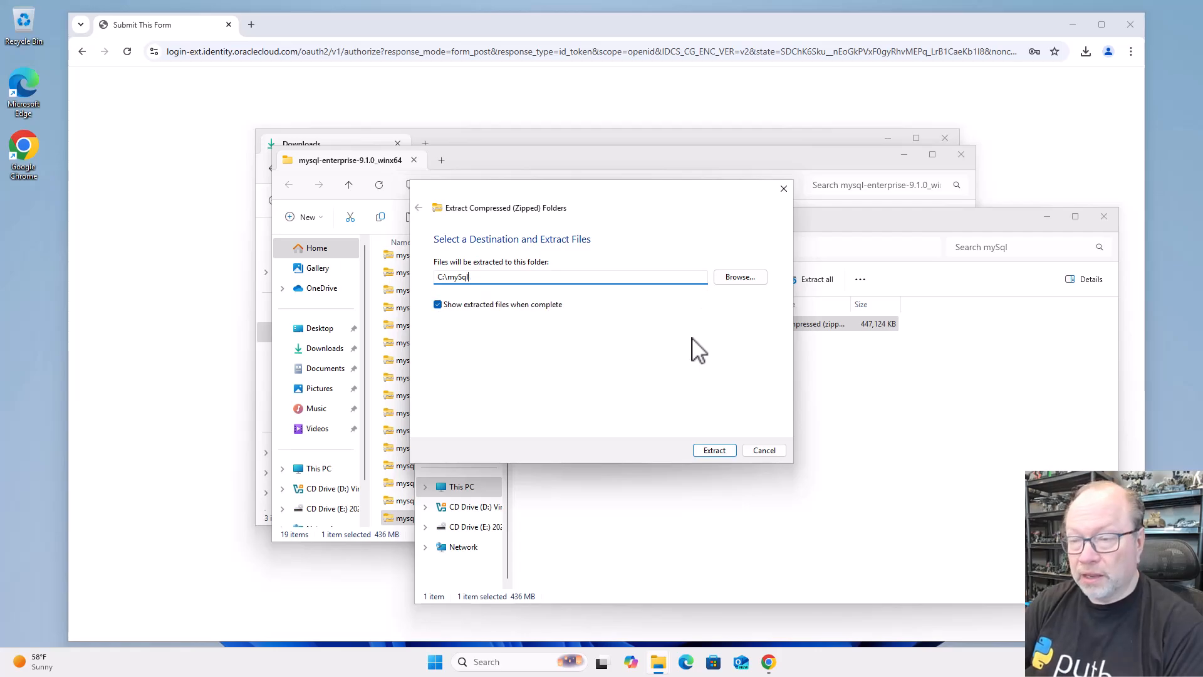
click(714, 450)
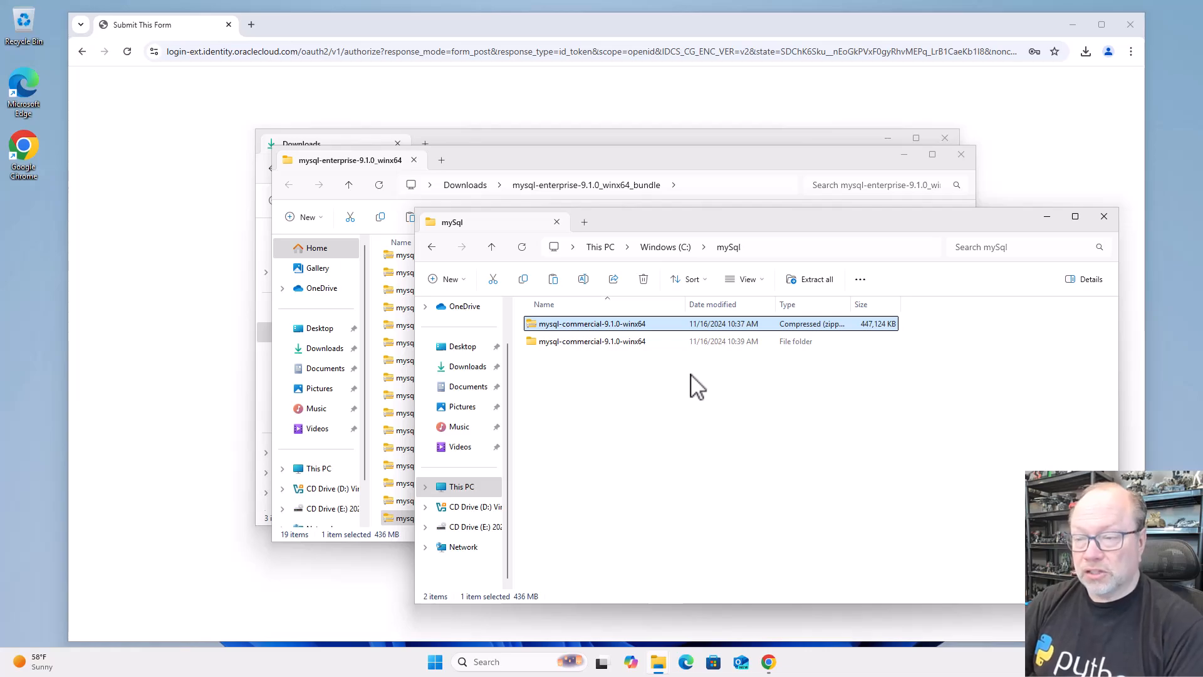
double_click(623, 343)
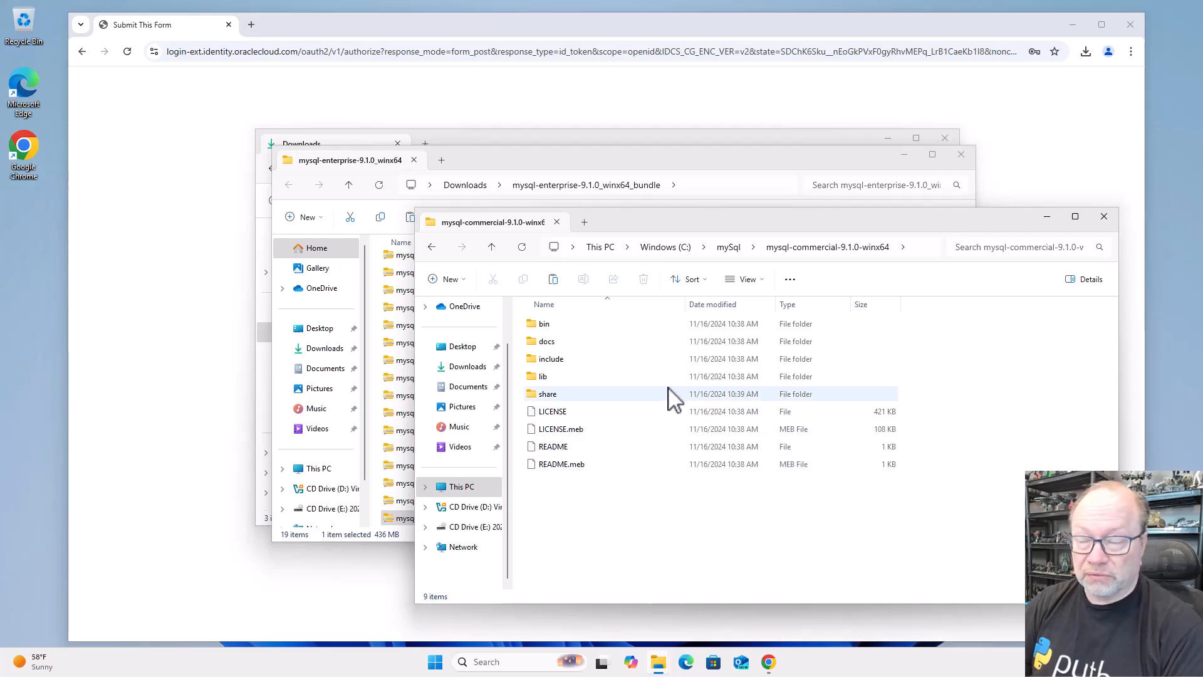
Return to the C:\mySql folder and delete the mysql-commercial-9.1.0-winx64 zip archive
mouse_move(674, 399)
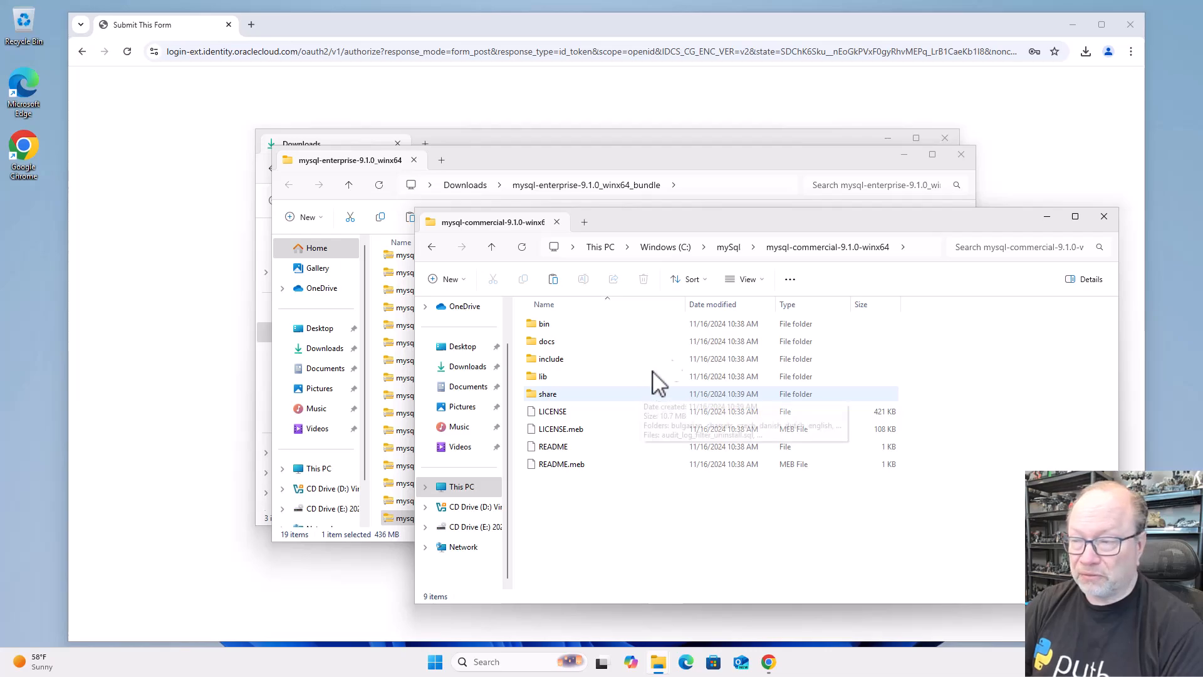
click(729, 248)
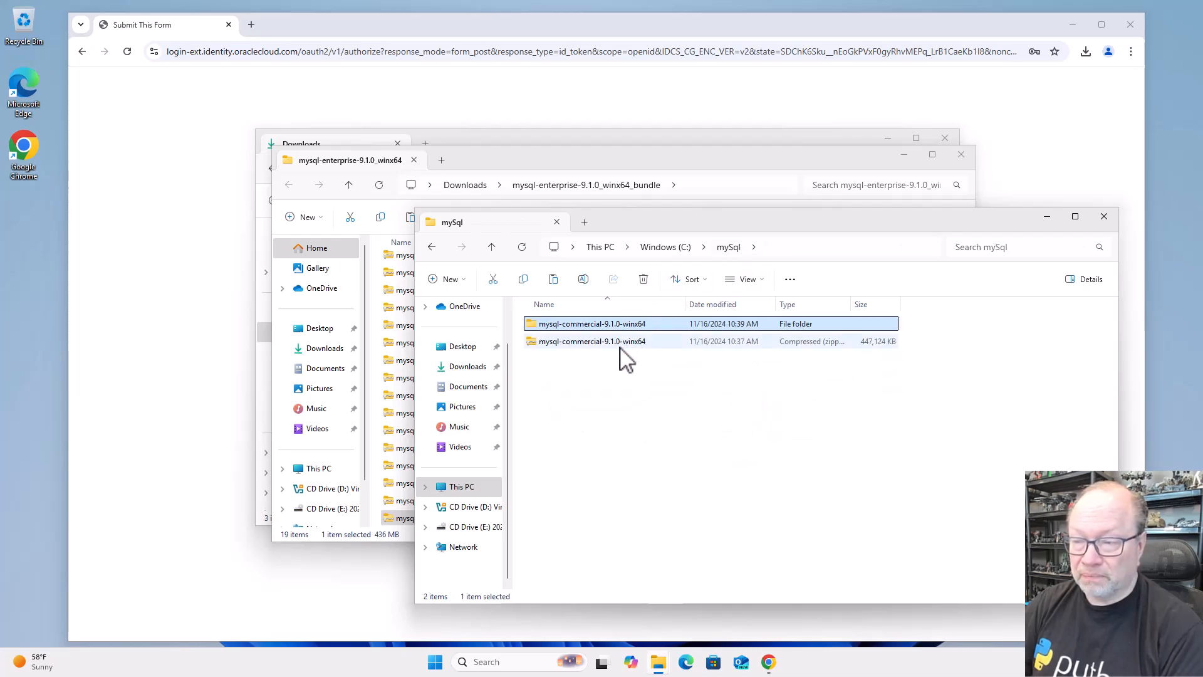
click(620, 346)
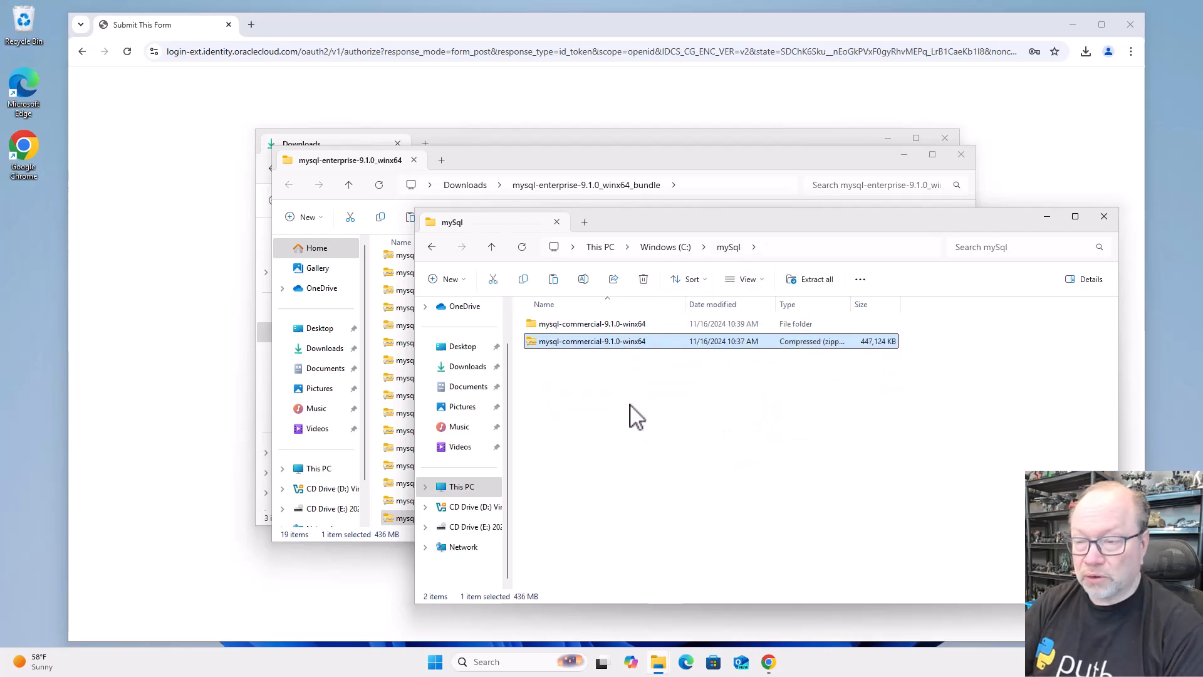
key(Delete)
Launch mysql_configurator from the bin folder inside mysql-commercial-9.1.0-winx64 and allow it to make changes to the device
double_click(607, 326)
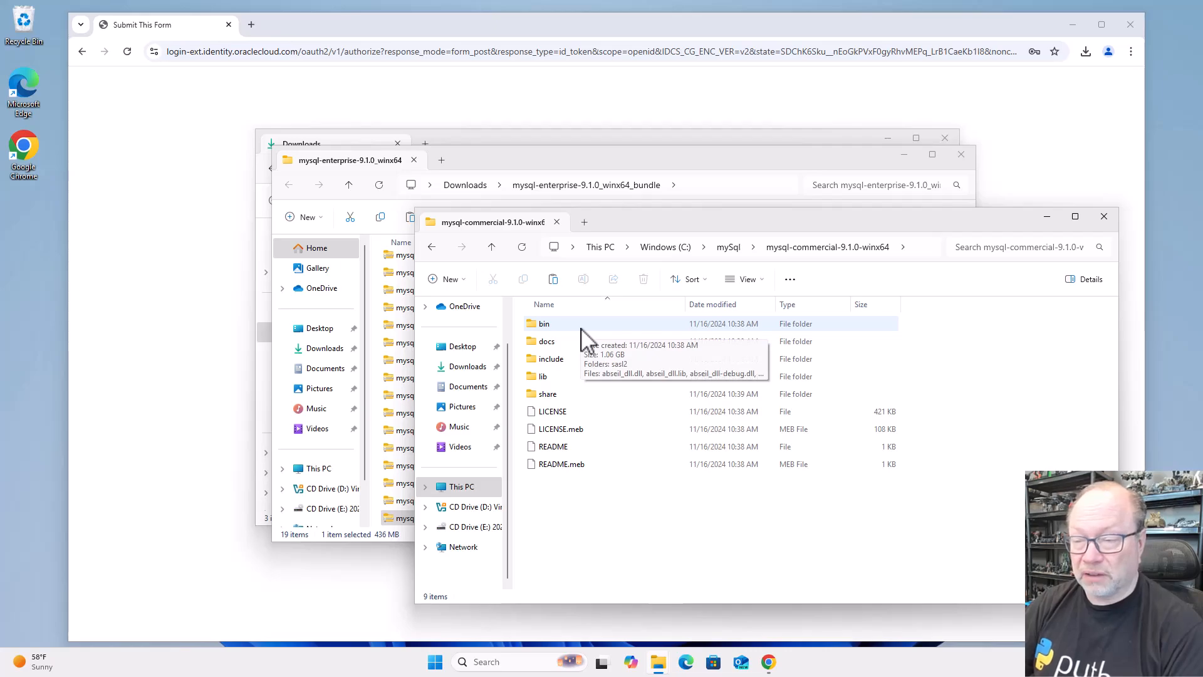
click(581, 328)
double_click(581, 328)
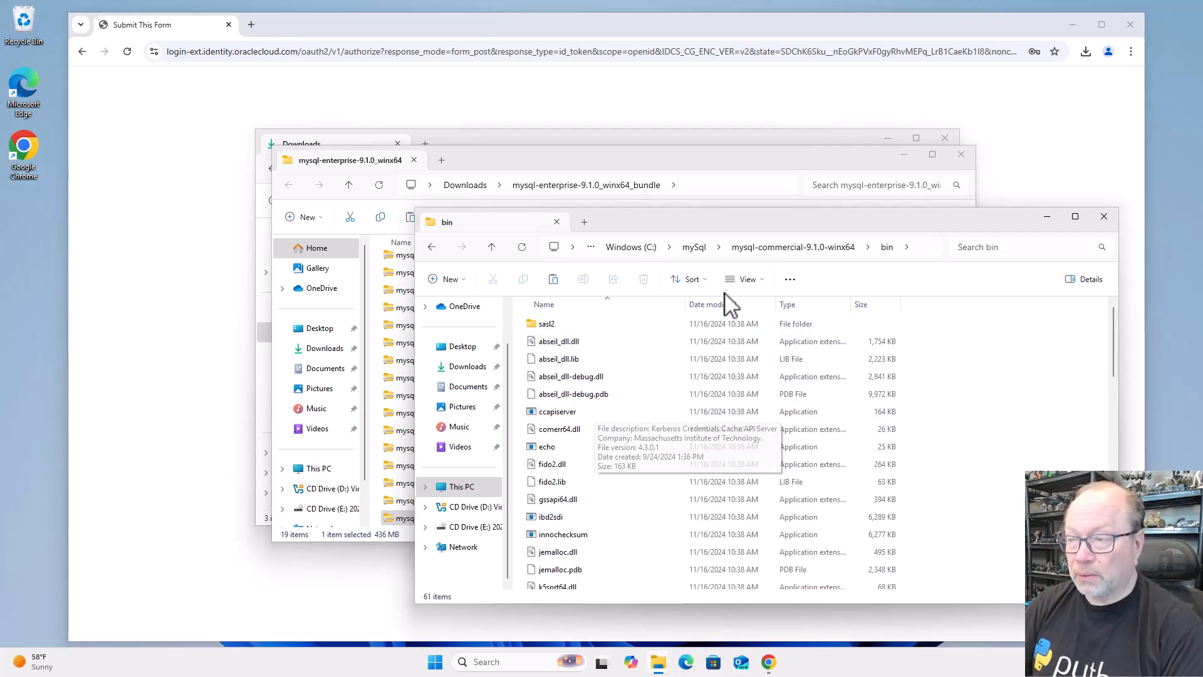
click(772, 249)
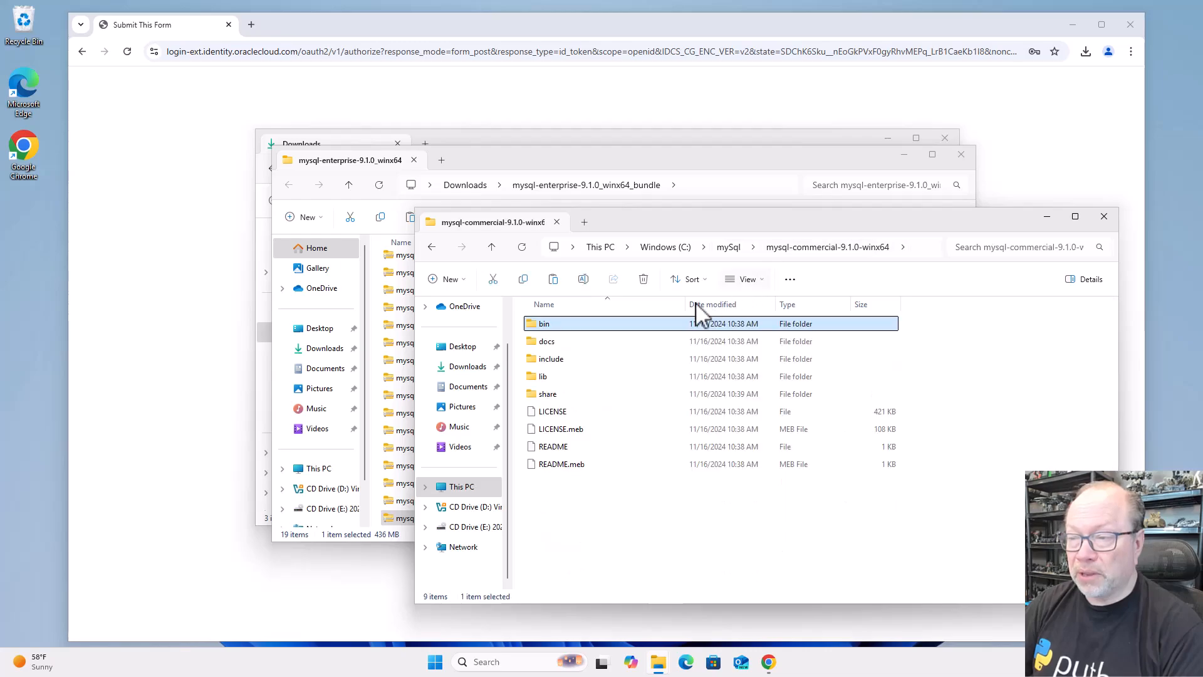
double_click(578, 326)
scroll(589, 396, down, 12)
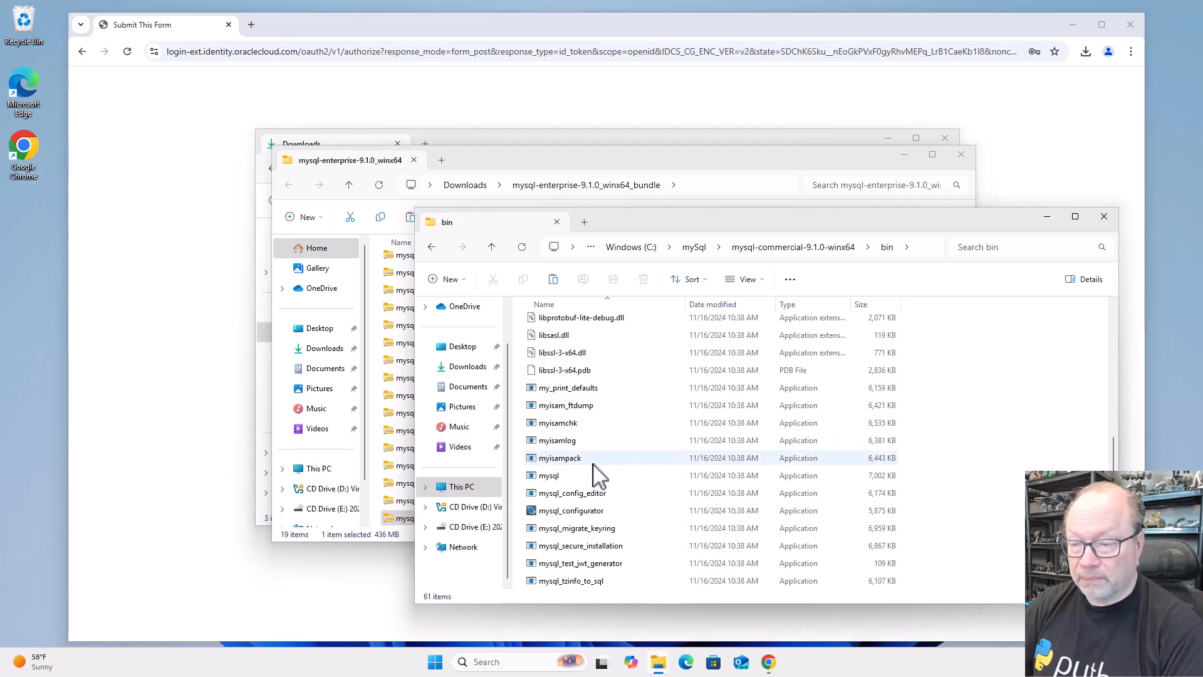
click(578, 511)
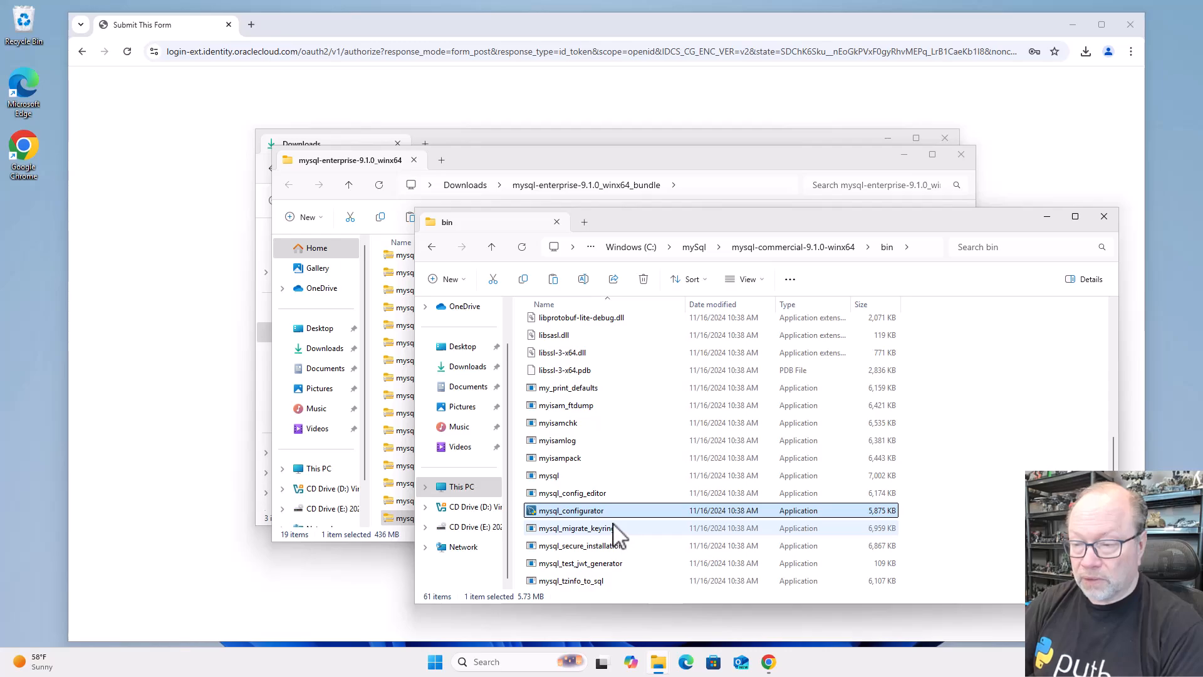
double_click(592, 512)
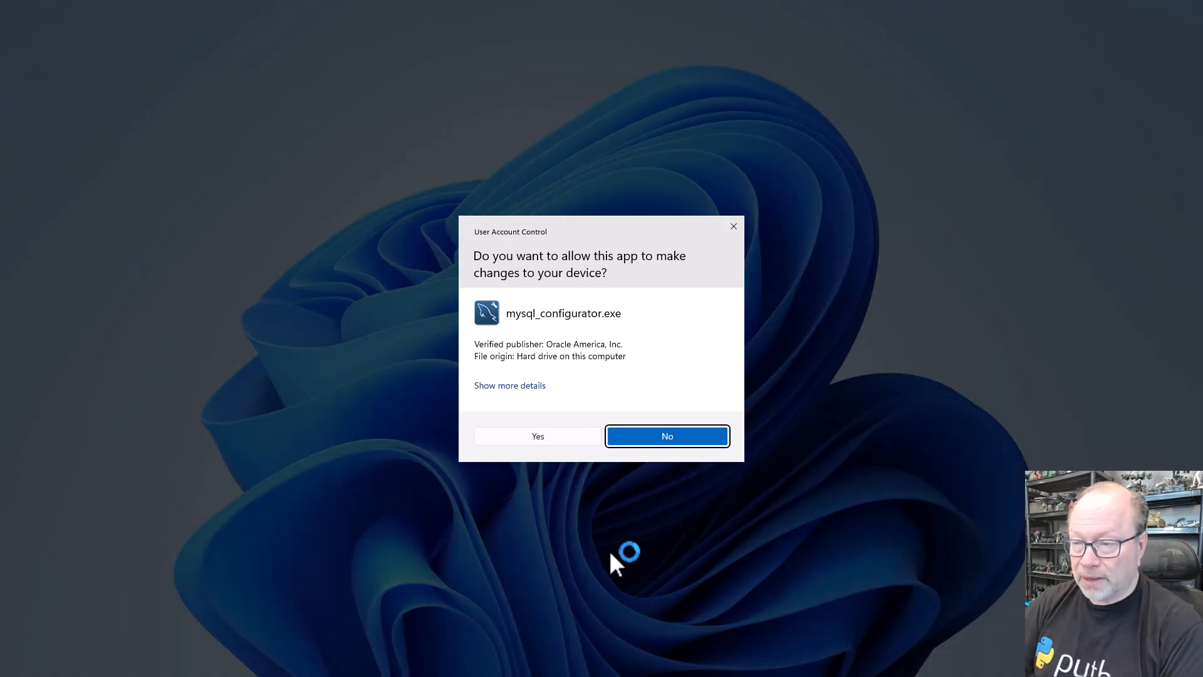
click(566, 441)
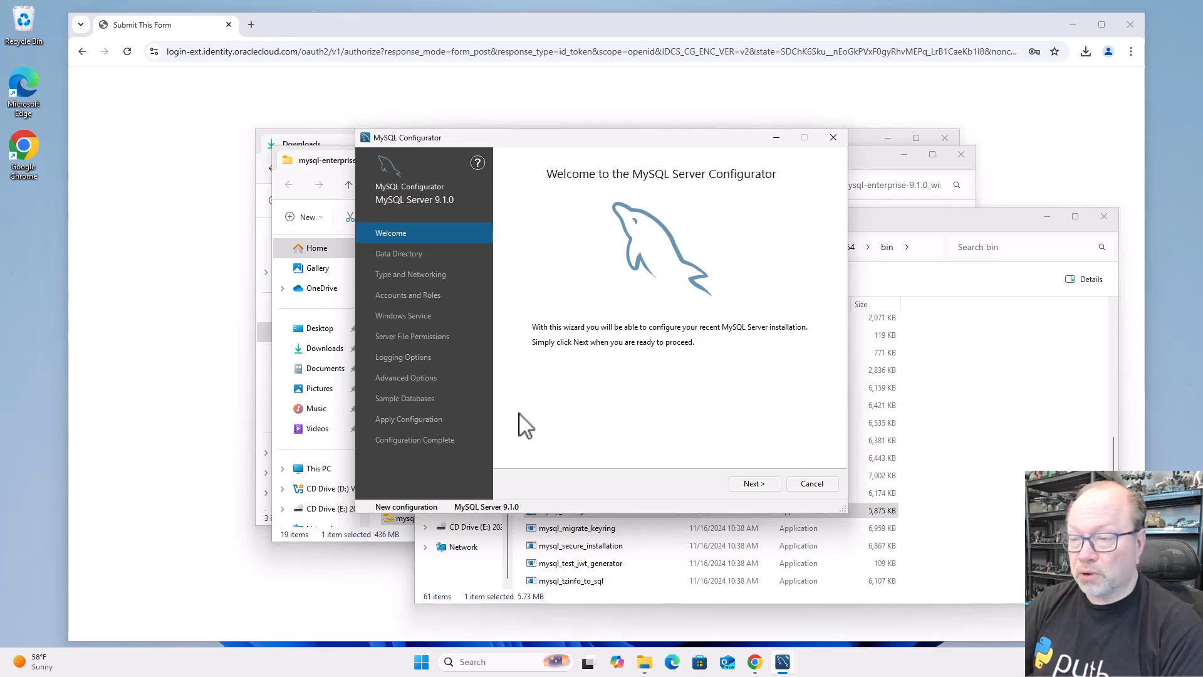
Accept the data directory C:\ProgramData\MySQL\MySQL Server 9.1\ and choose the Development Computer config type with the default connectivity settings
click(755, 484)
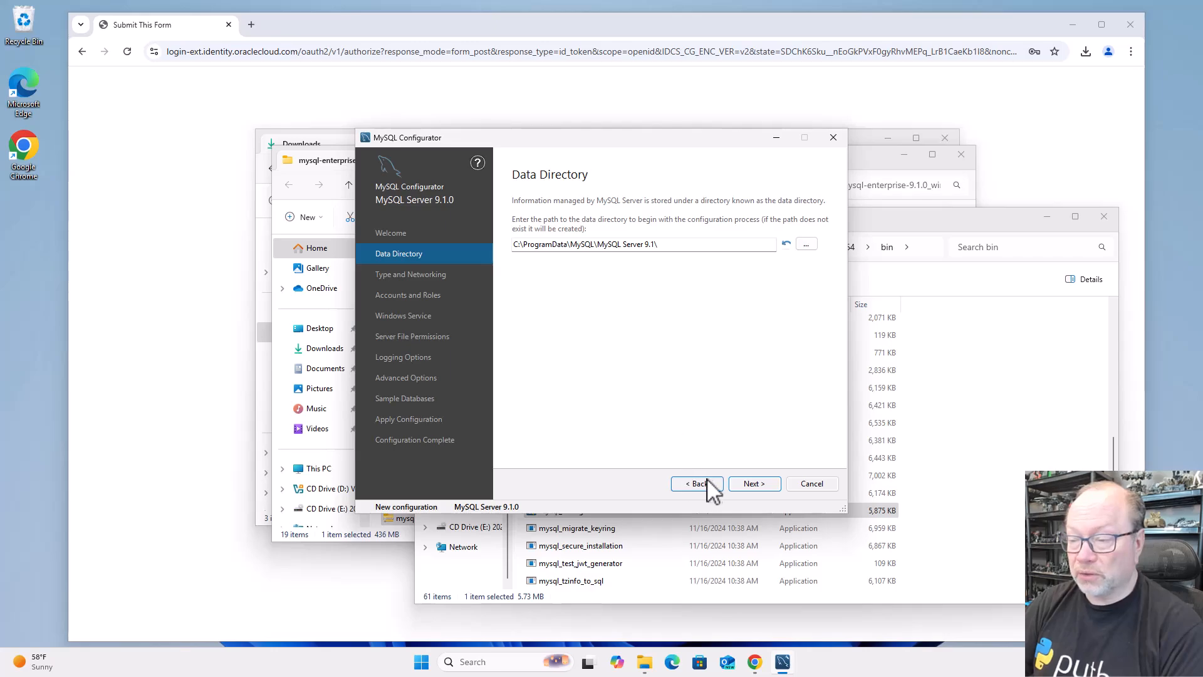
click(744, 495)
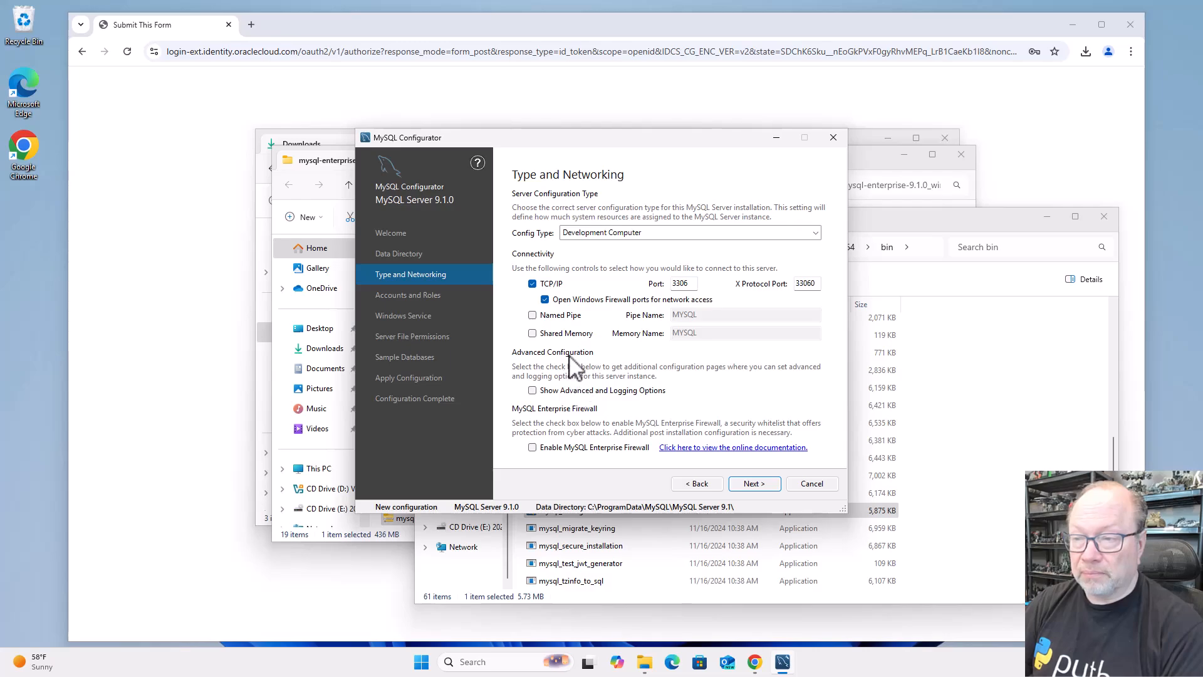
click(620, 235)
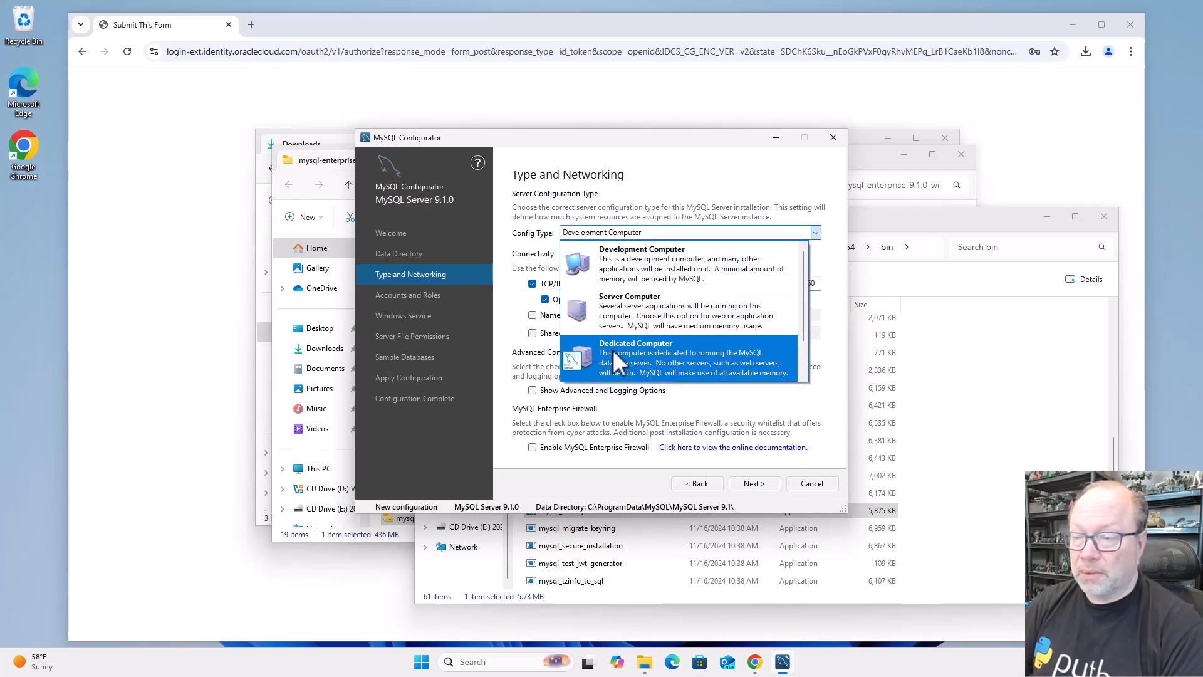
click(629, 258)
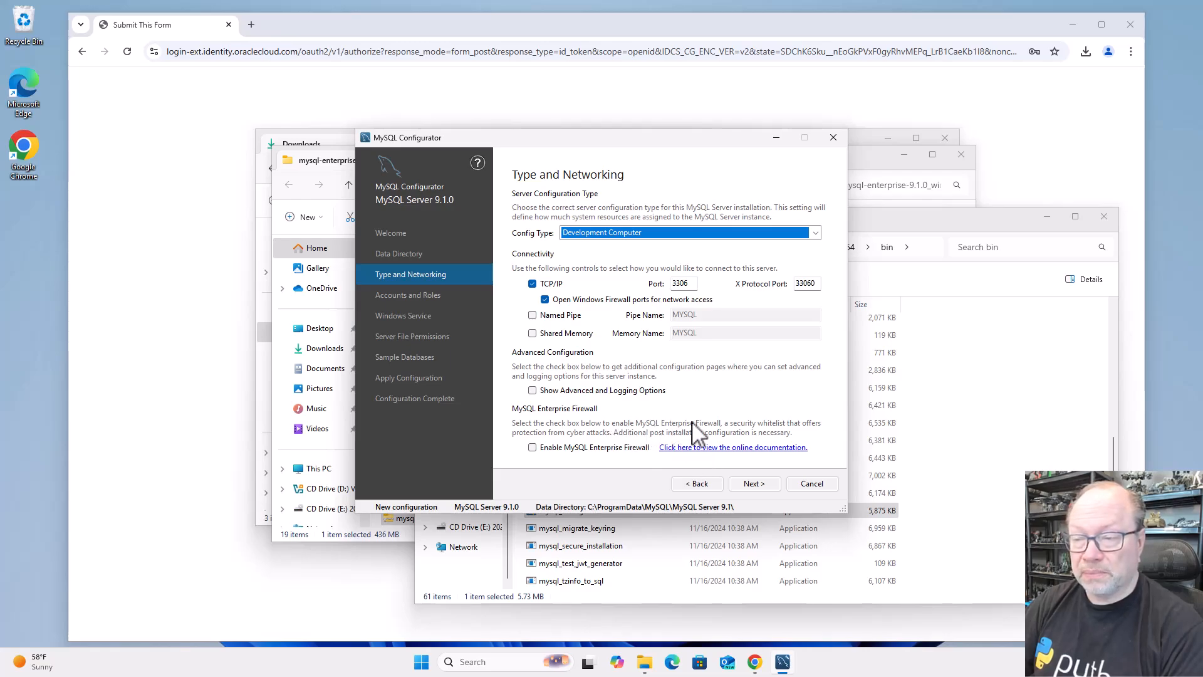
click(754, 486)
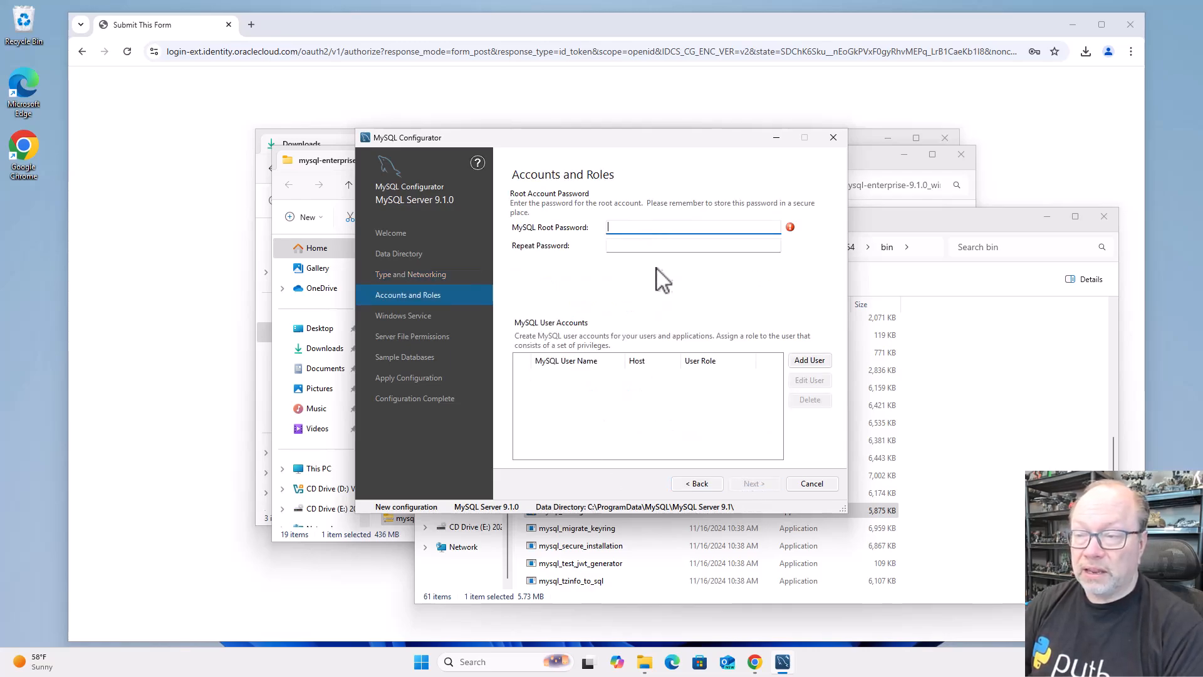
Enter the MySQL root password and repeat it
text(••••)
key(Tab)
text(•••)
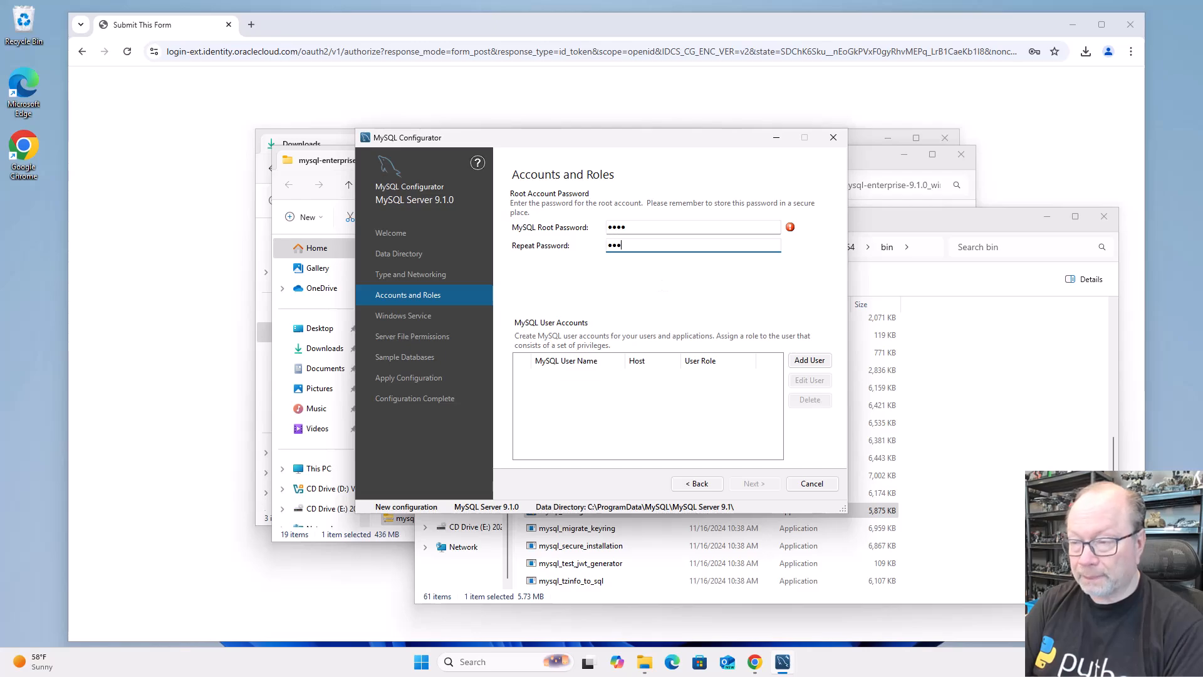
text(•)
key(Tab)
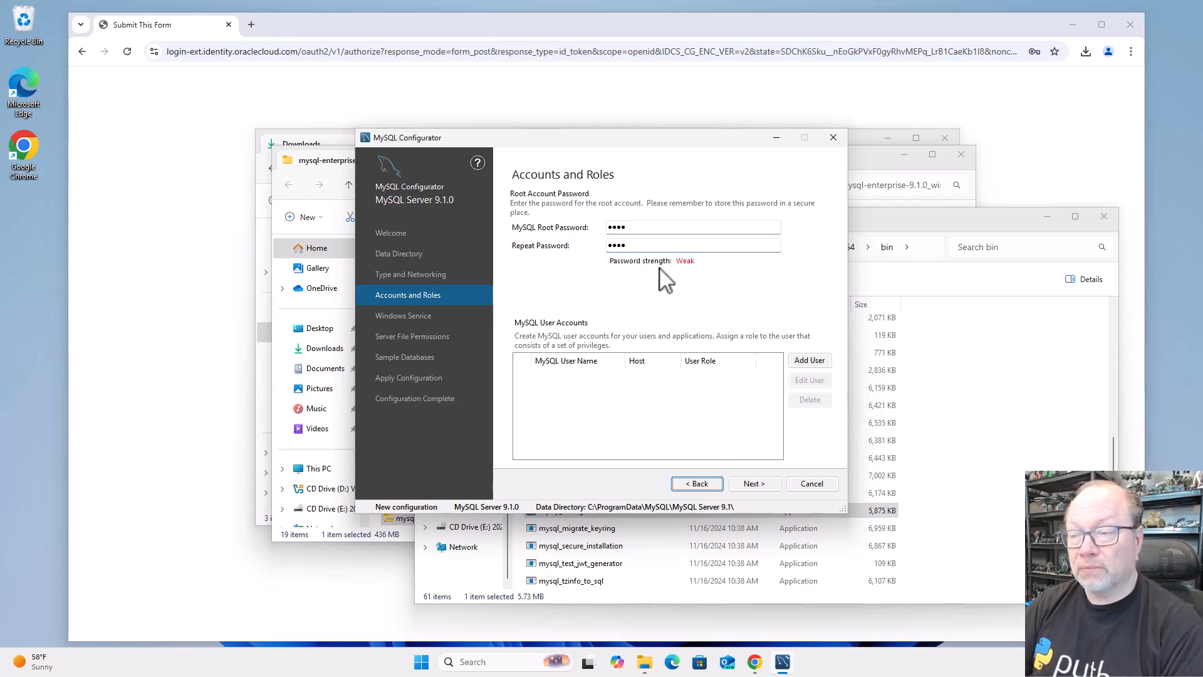
Add a MySQL user account with the DB Admin role for all hosts, filling in the user name, the password and its confirmation
click(810, 361)
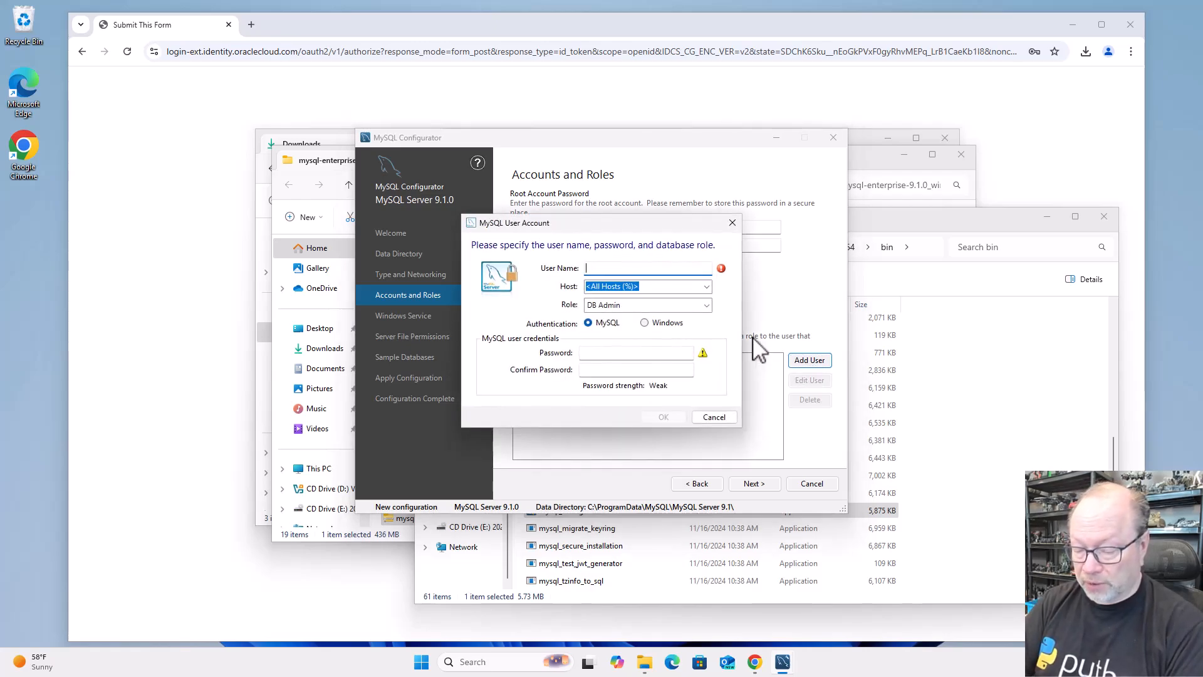
text(eric)
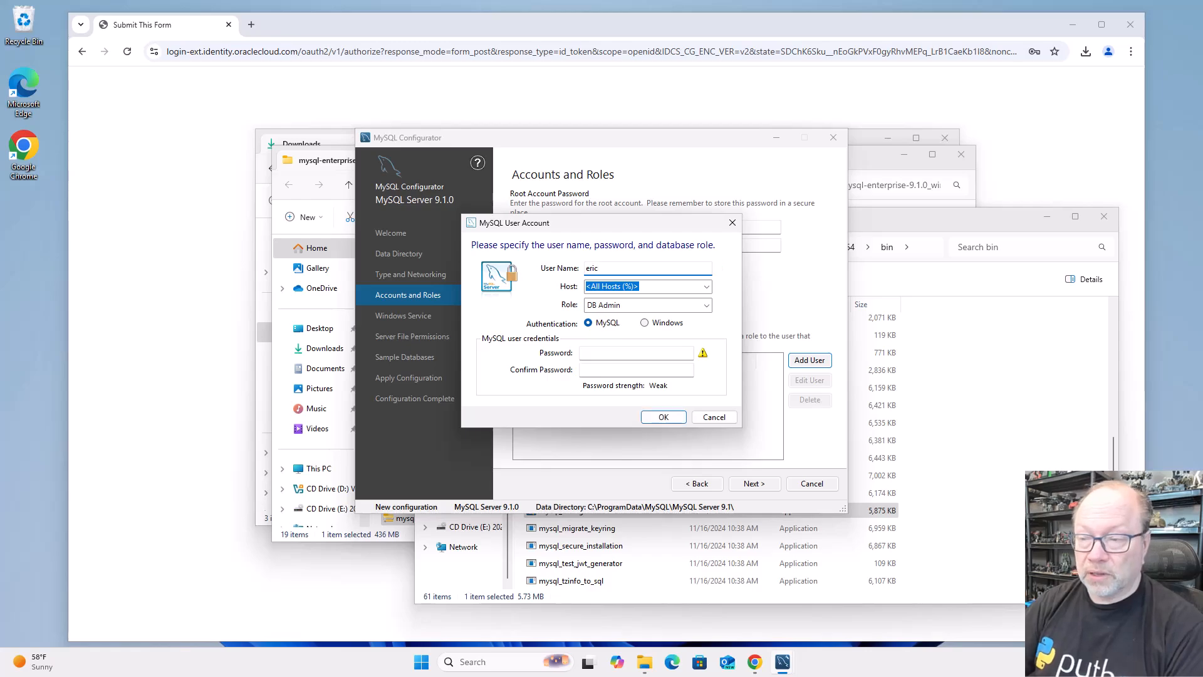
click(647, 353)
text(••••)
key(Tab)
text(•••)
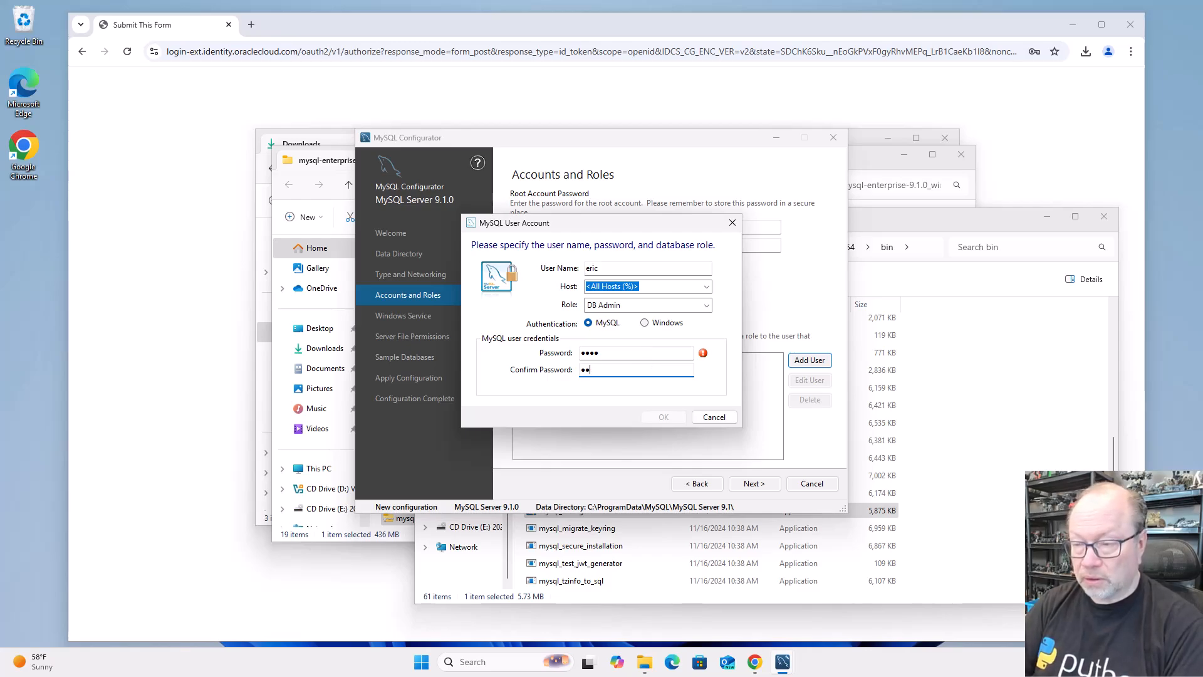
text(•)
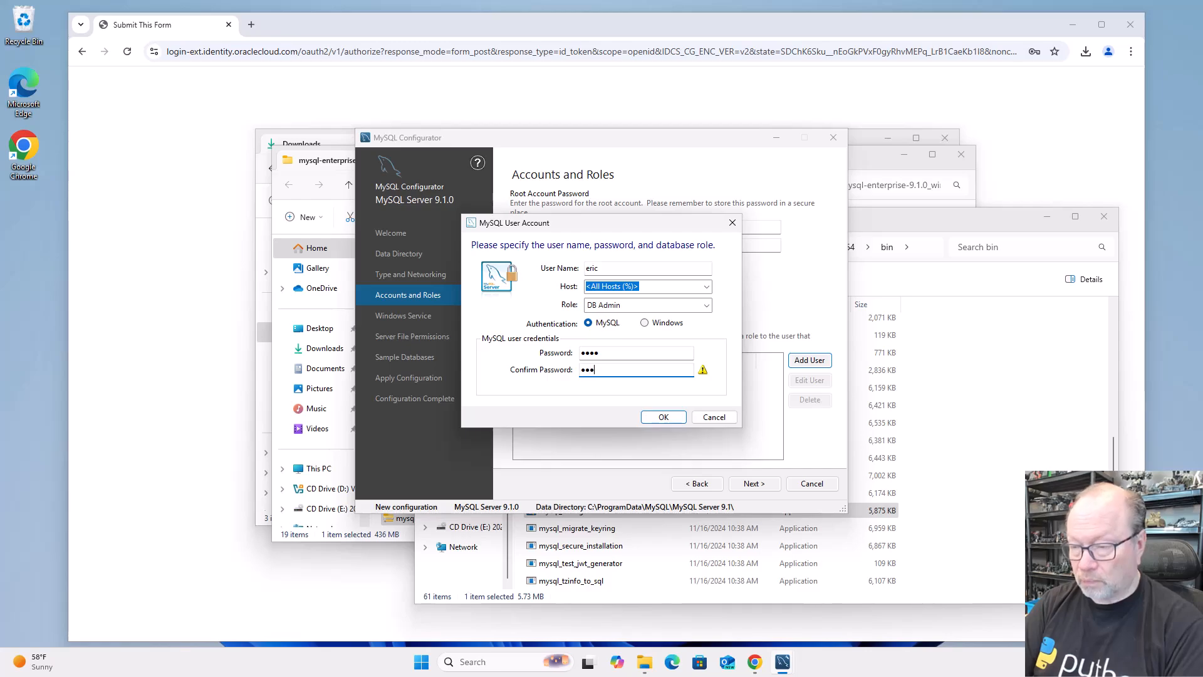
click(651, 418)
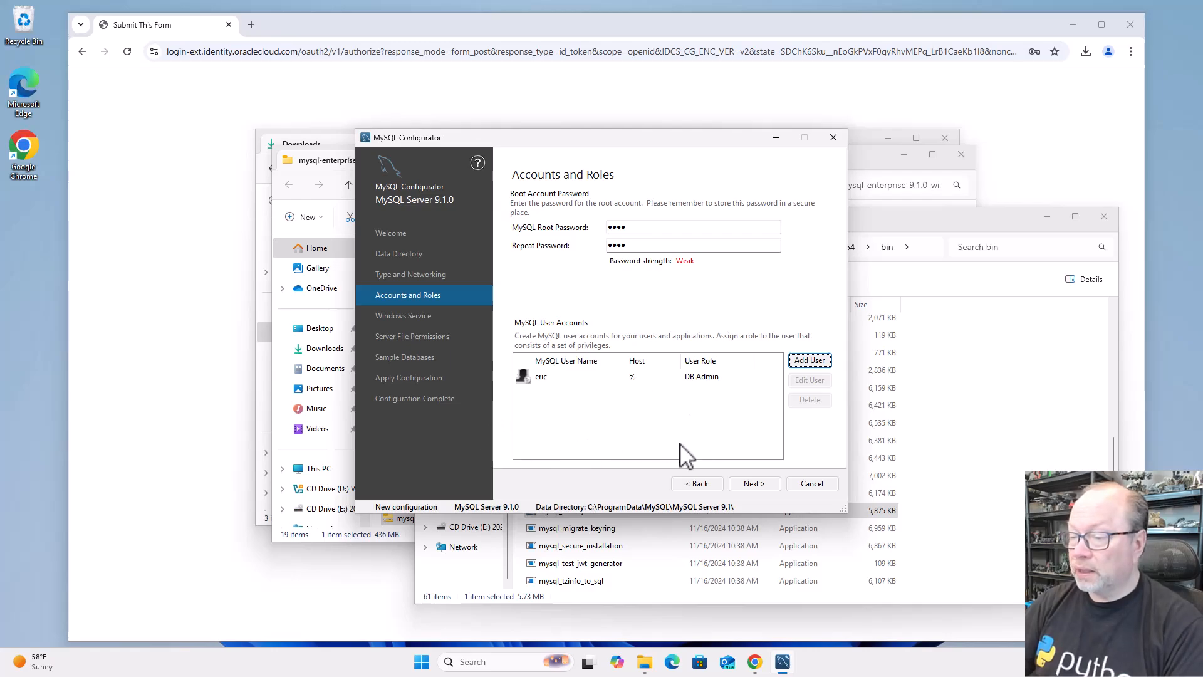
Accept the MySQL91 Windows service with startup at boot under the Standard System Account, and the option granting full access to the server files
click(755, 485)
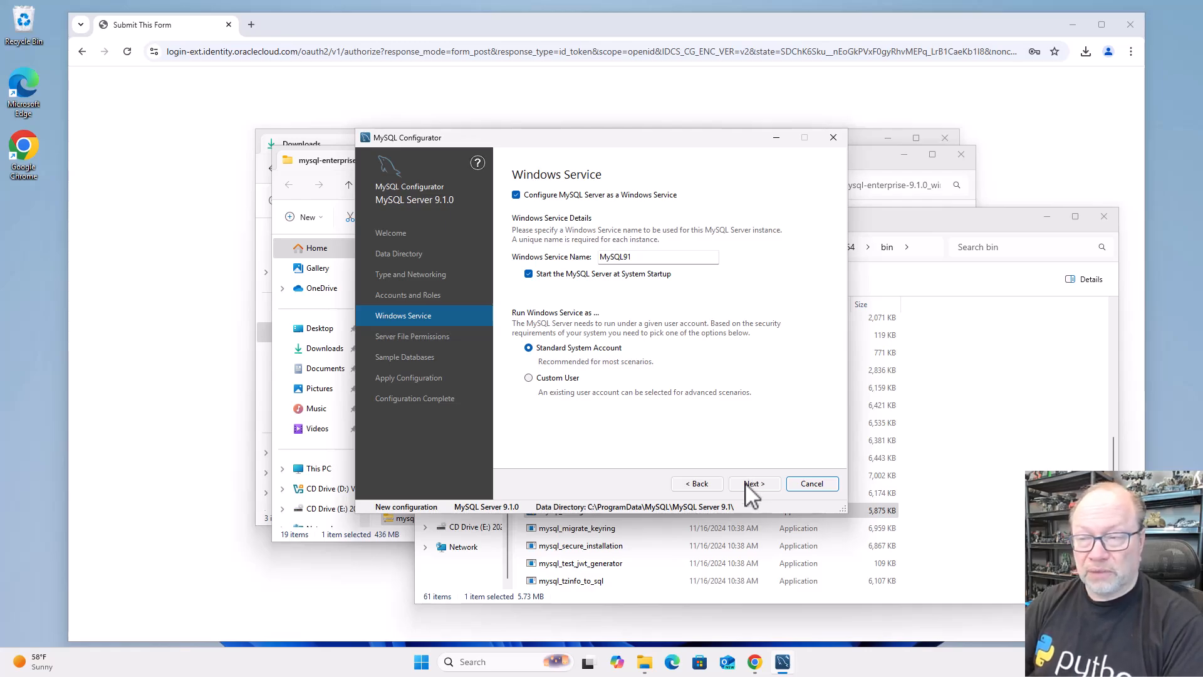
click(747, 484)
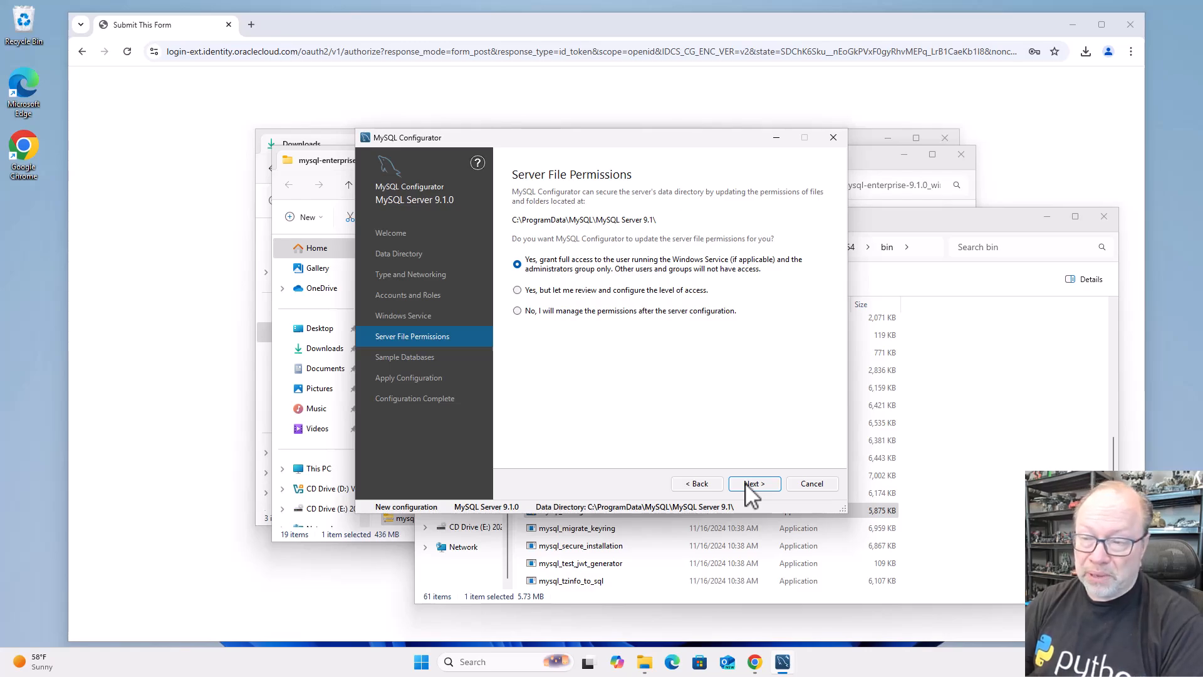
click(751, 485)
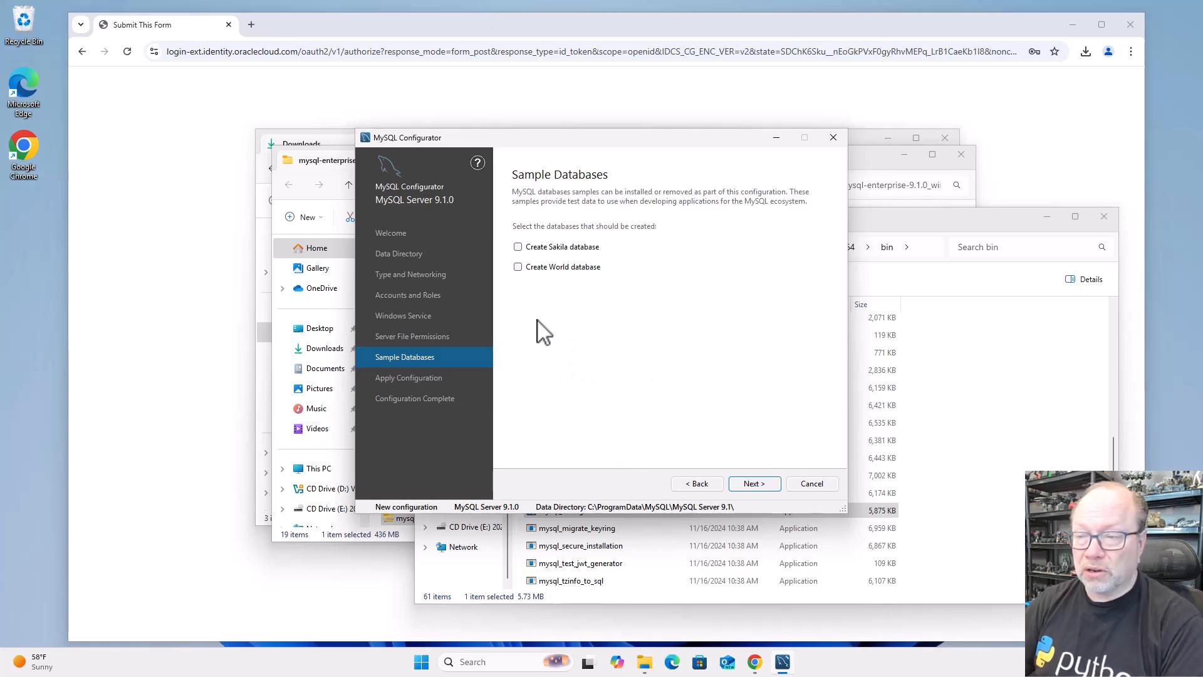
Include the World sample database and execute the server configuration
click(517, 267)
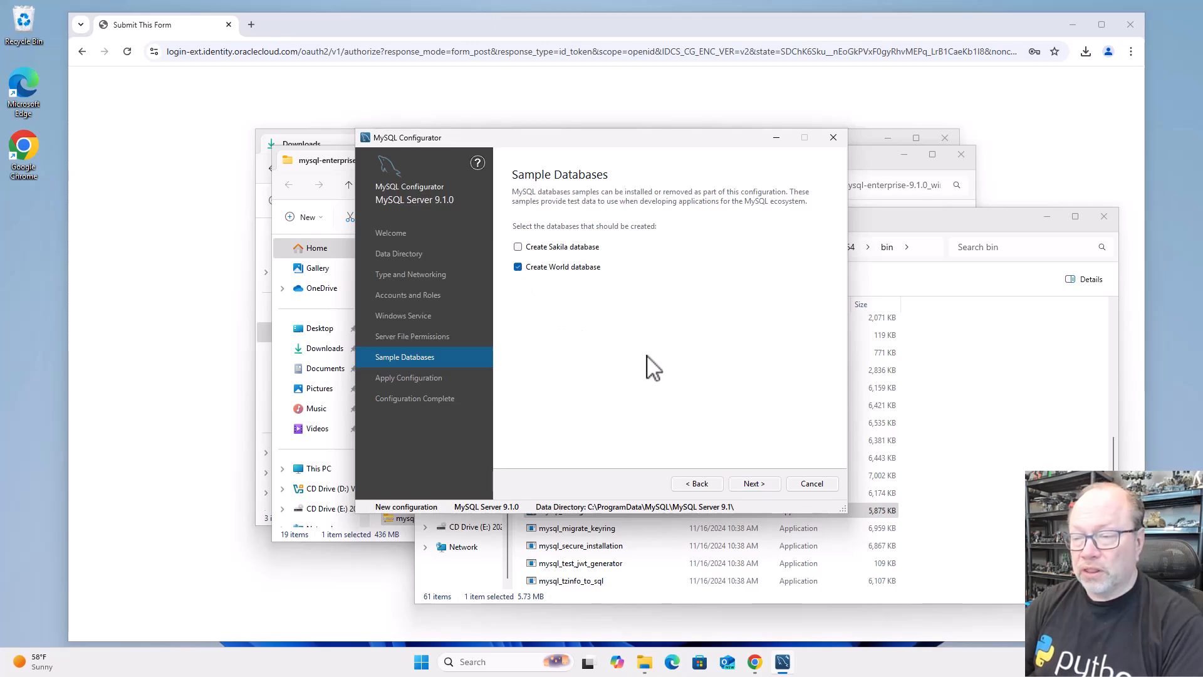
click(754, 484)
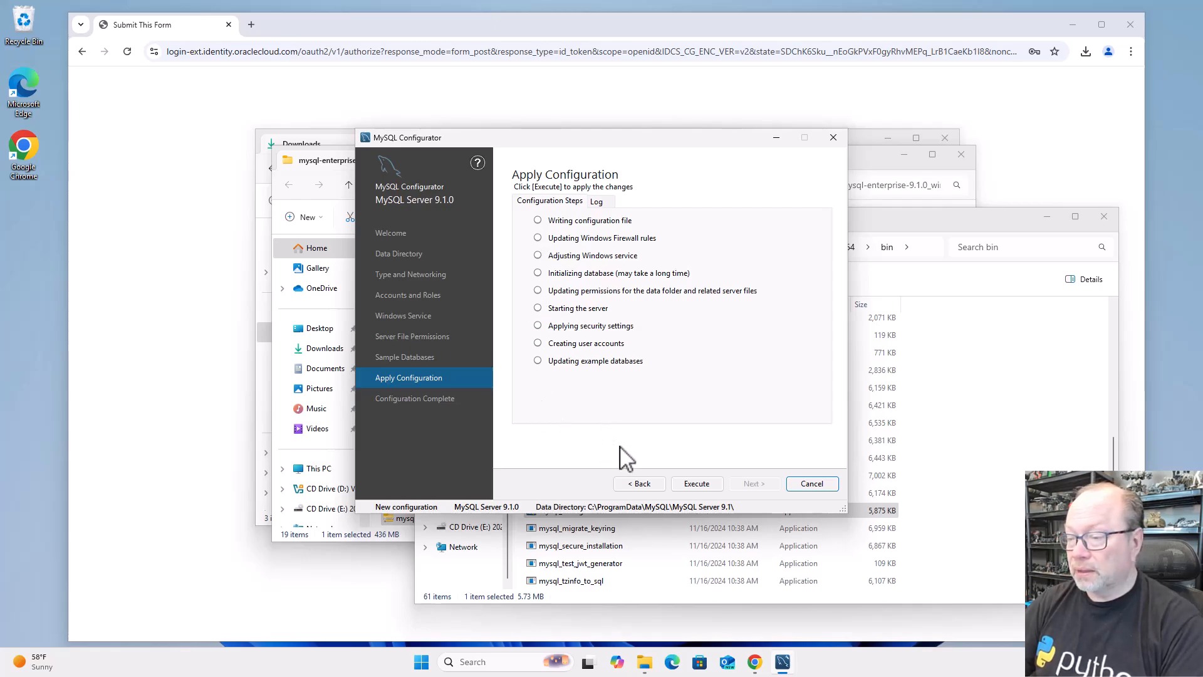
click(685, 479)
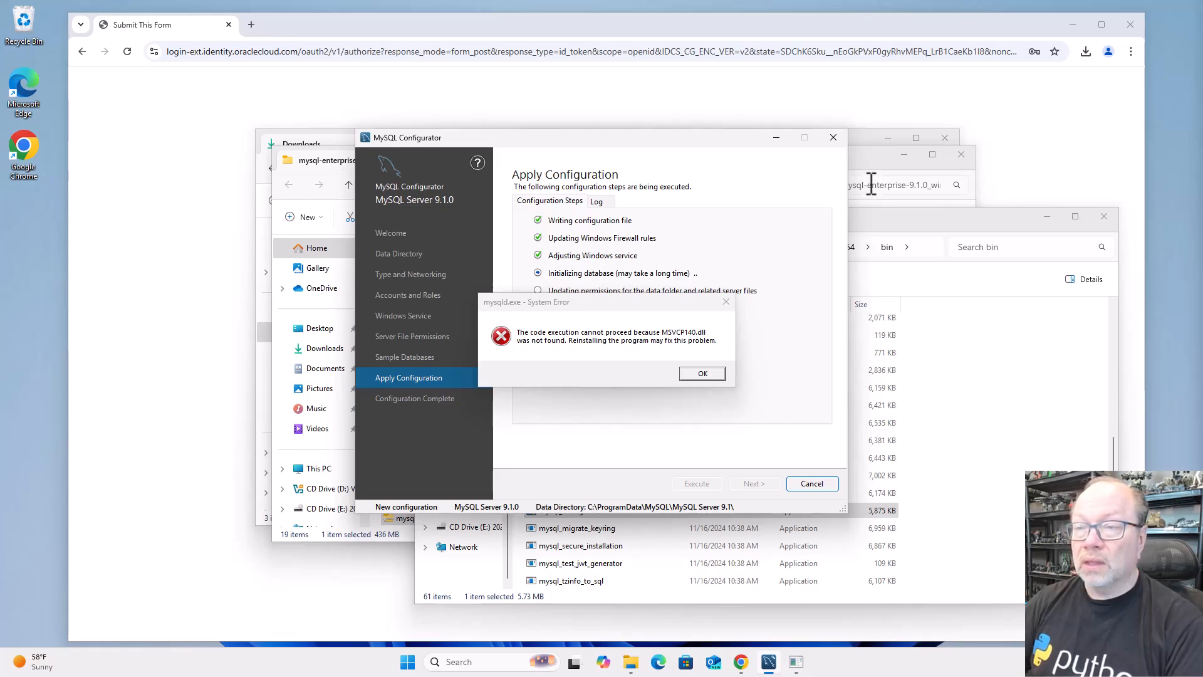
In a new Chrome tab, open Microsoft's Visual C++ Redistributable latest supported downloads page and download the X64 installer
click(252, 25)
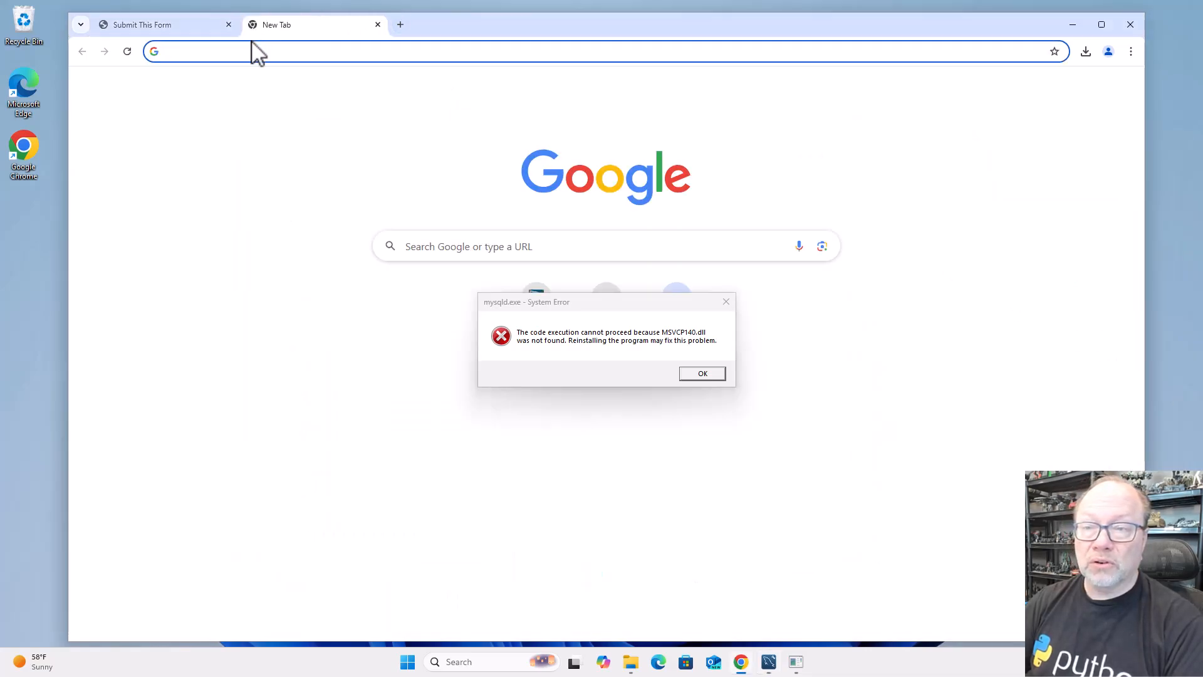
text(https://learn.microsoft.com/en-us/cpp/windows/latest-supported-vc-redist?view=msvc-170)
key(Return)
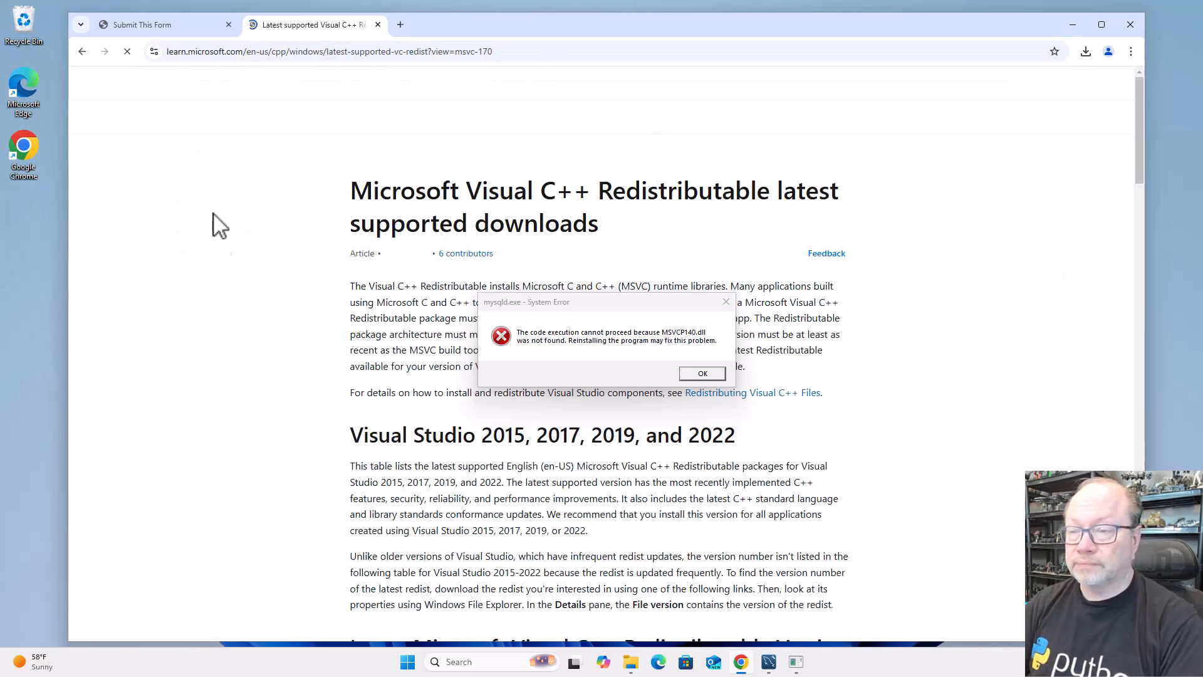
scroll(506, 484, down, 8)
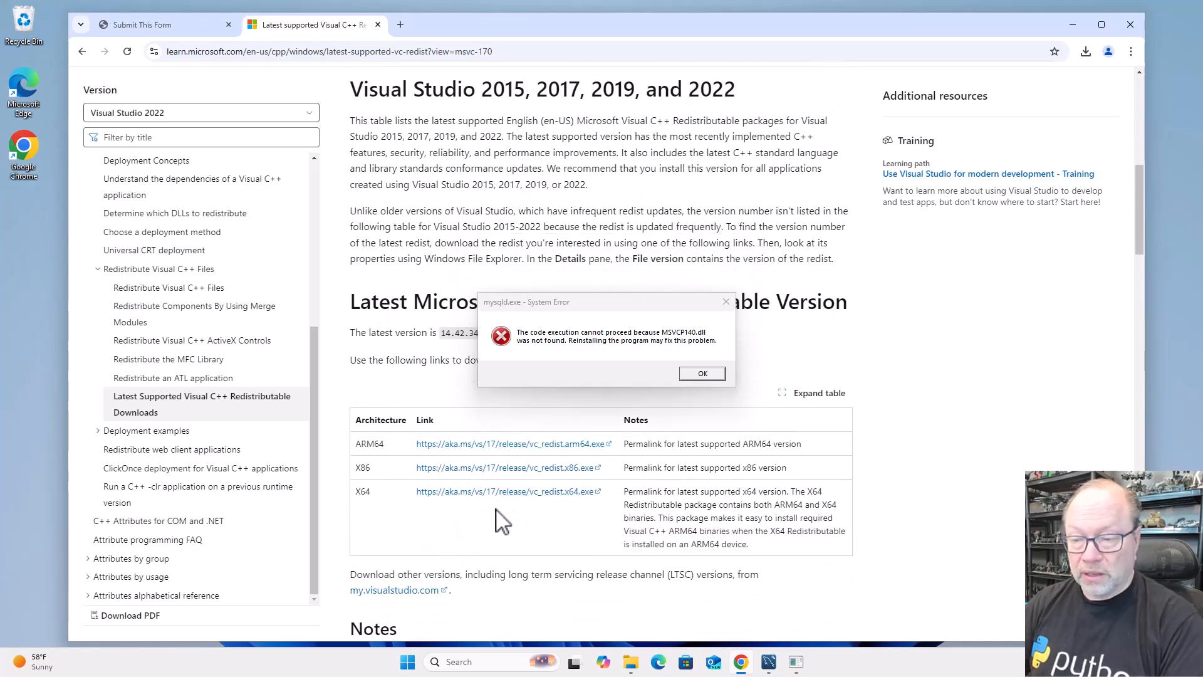
click(510, 494)
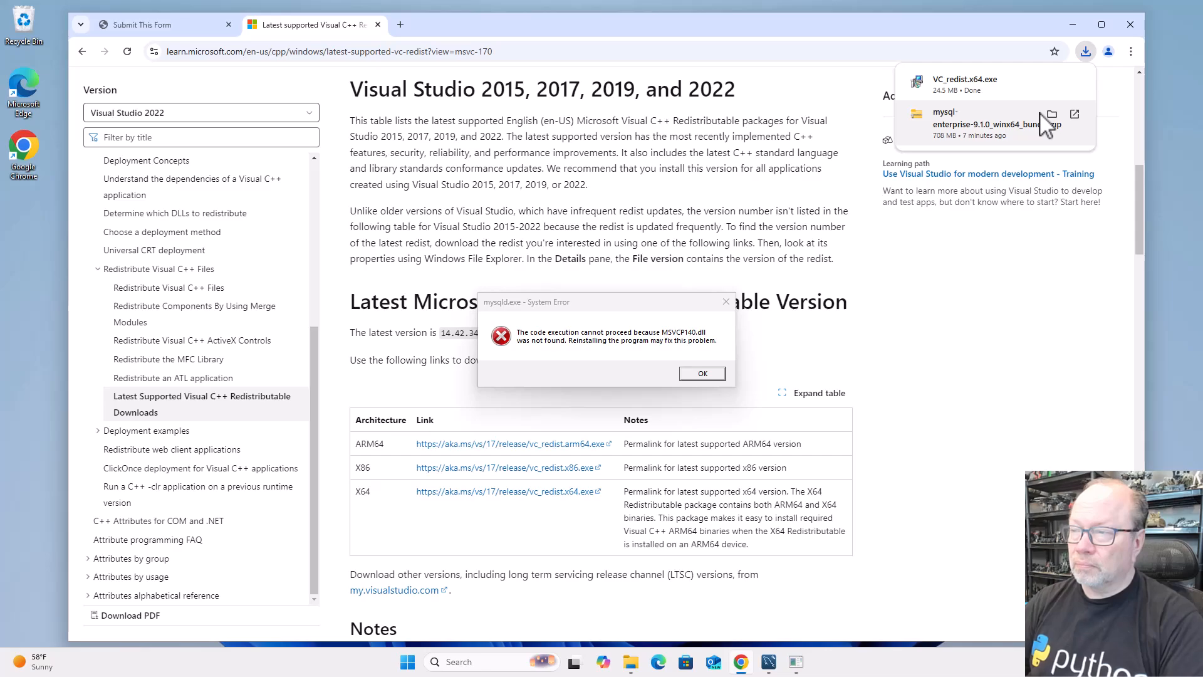
Run the downloaded VC_redist.x64.exe, agree to the license terms, install the Visual C++ Redistributable with administrator permission and close the setup
click(965, 94)
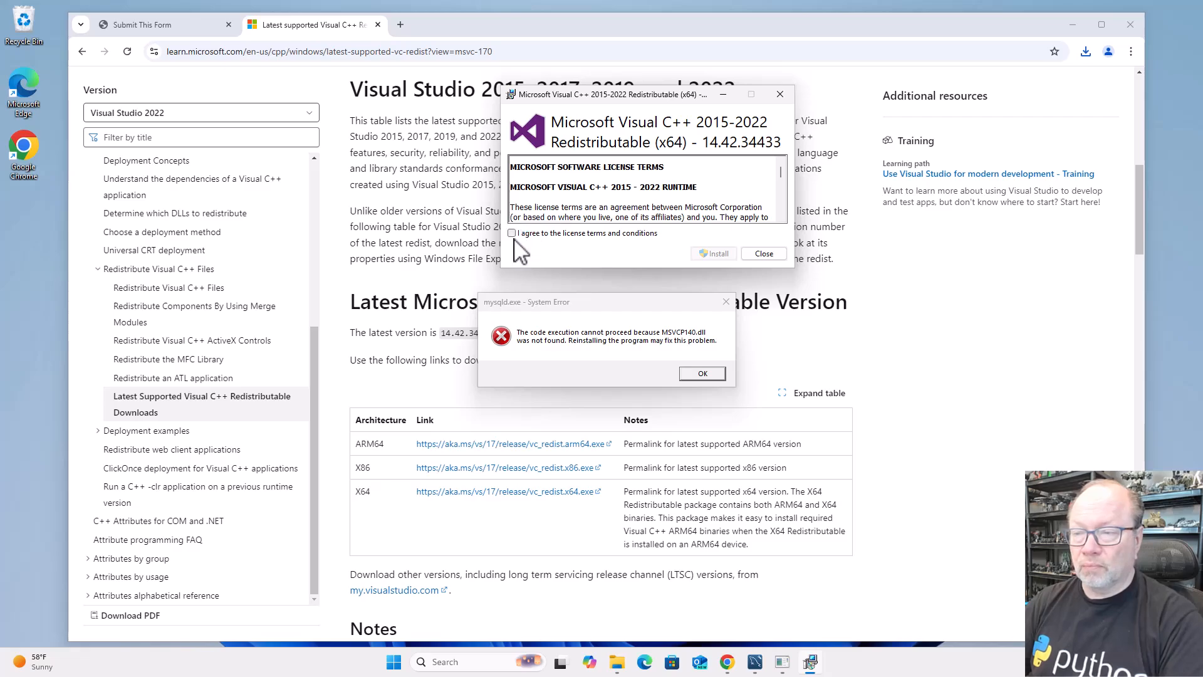
click(512, 233)
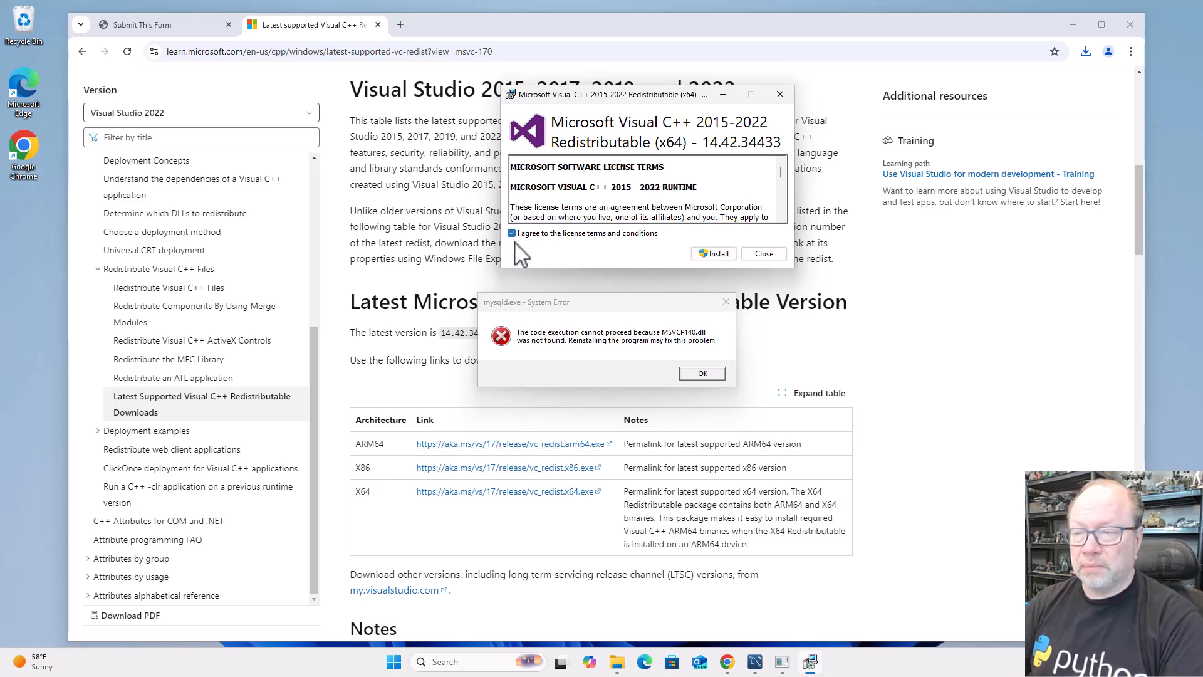
click(719, 254)
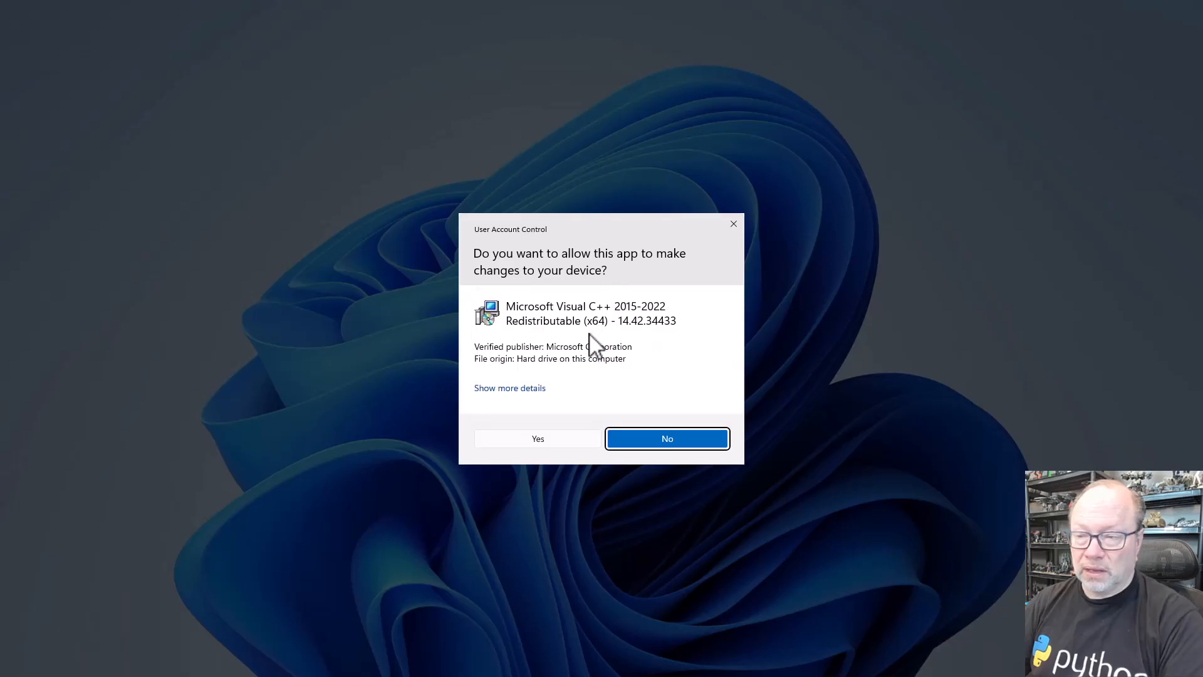
click(545, 440)
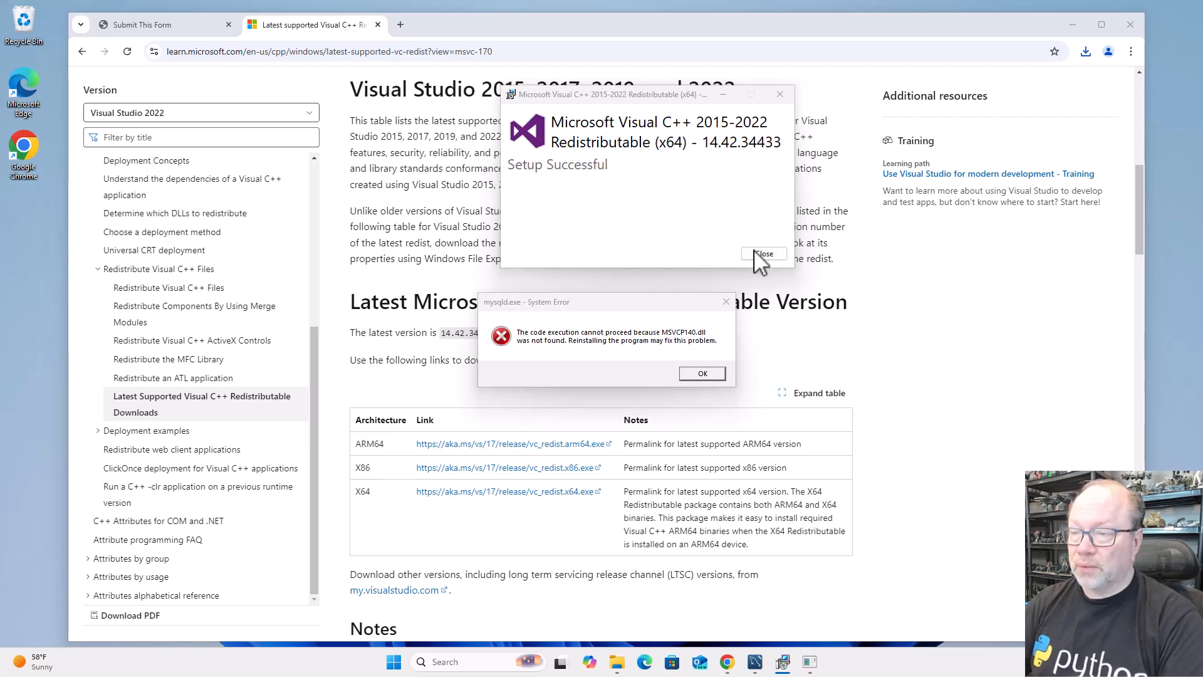
click(756, 256)
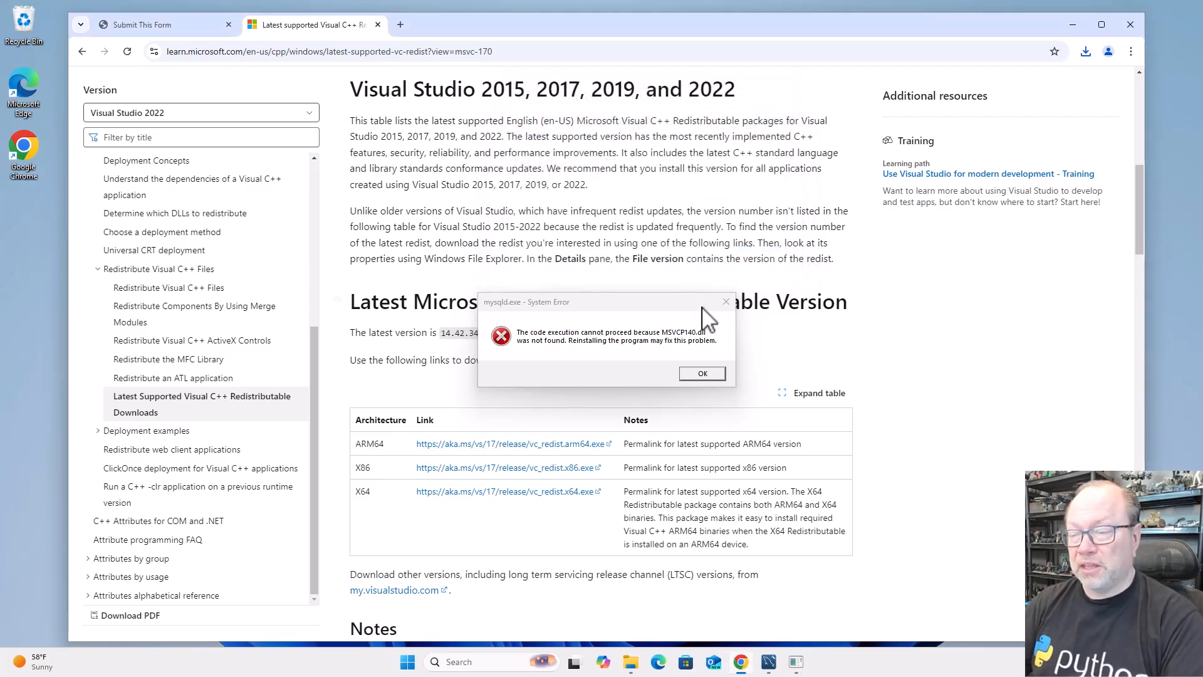
Dismiss all the mysqld.exe system error messages and minimize the Chrome window to get back to MySQL Configurator
click(702, 373)
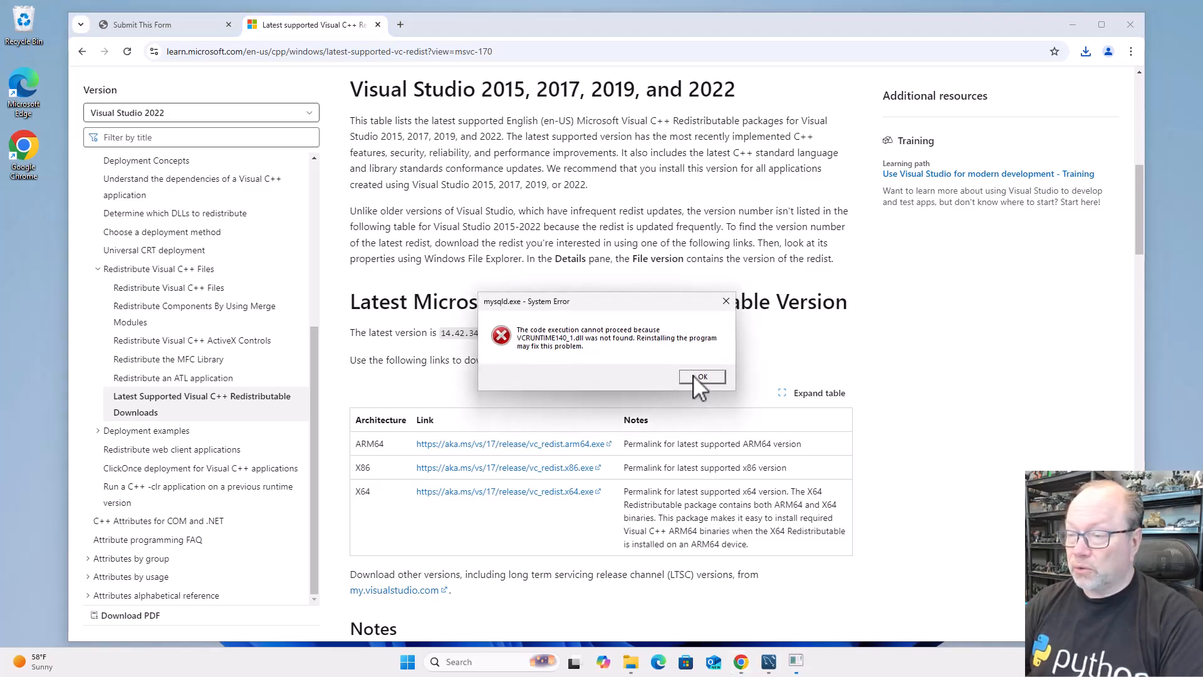
click(702, 373)
click(694, 374)
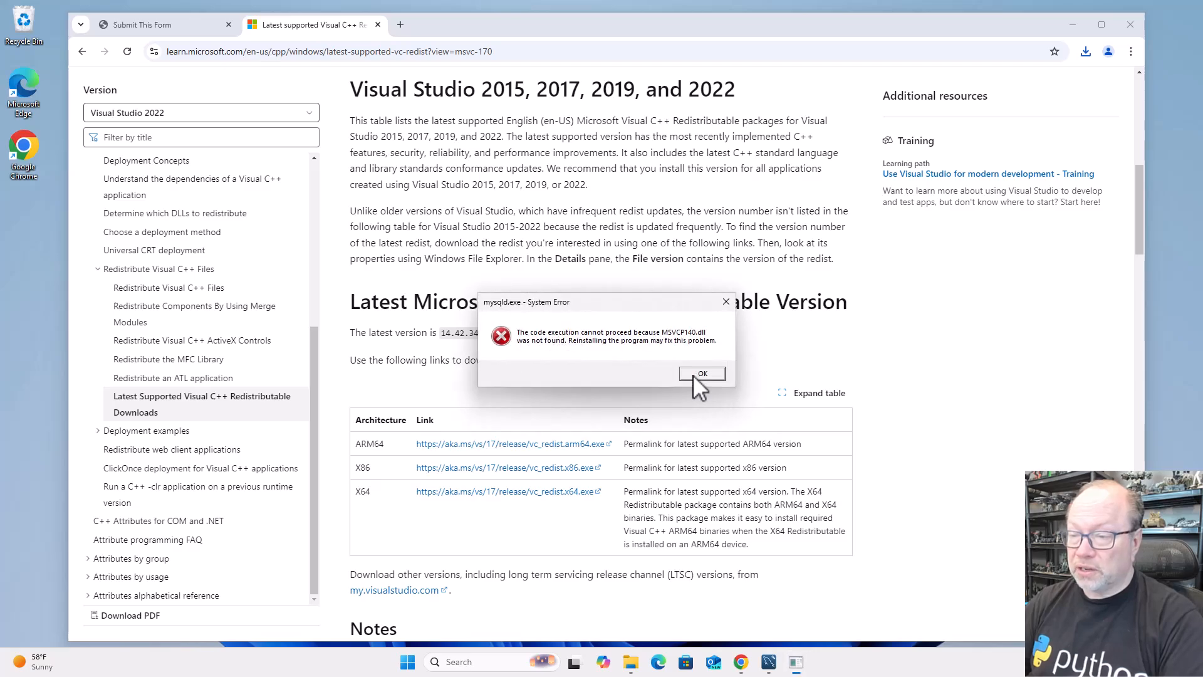
click(693, 375)
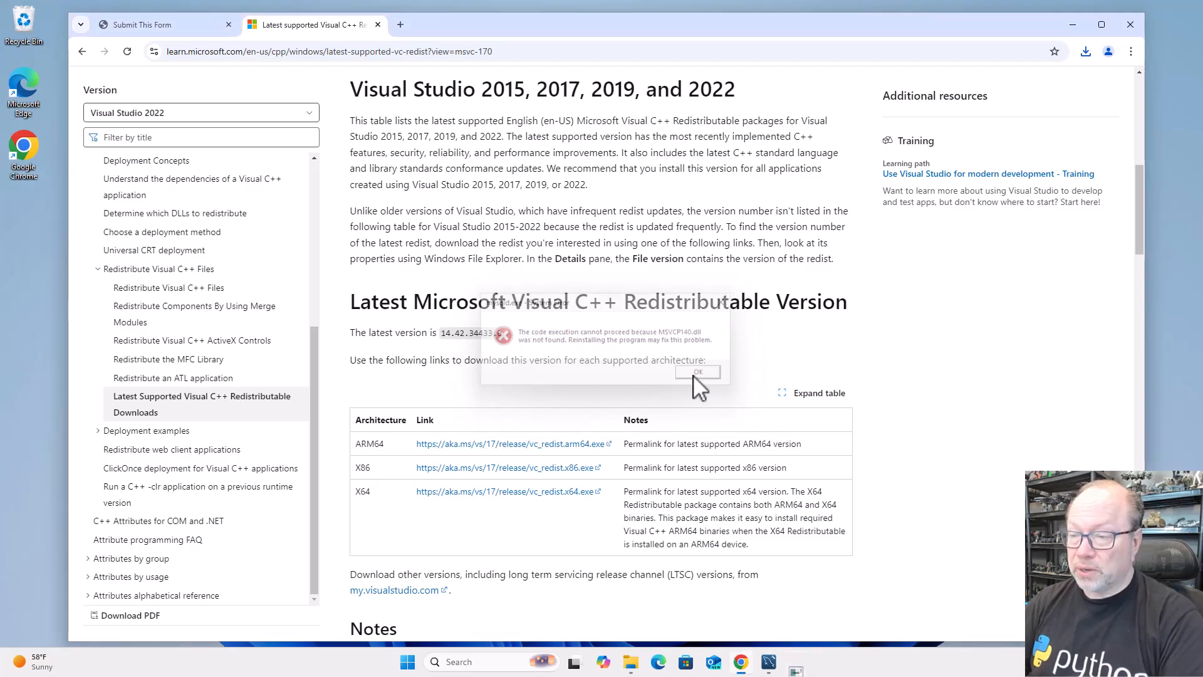
click(1073, 25)
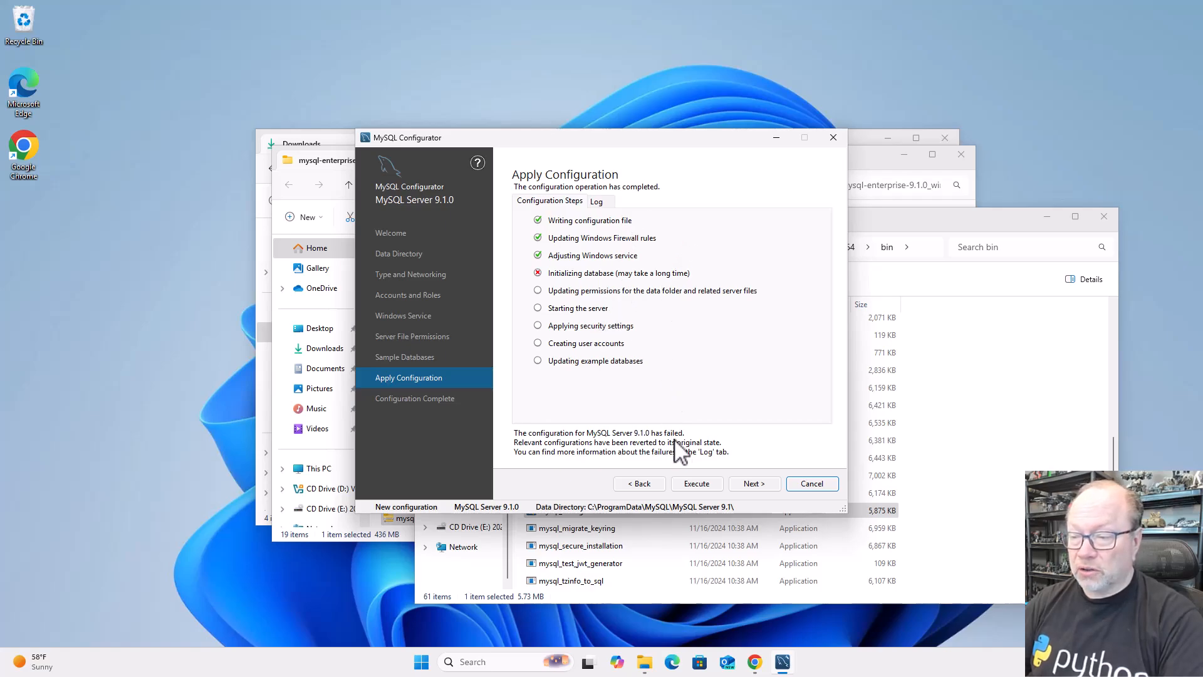
Execute the MySQL Server 9.1.0 configuration again and finish MySQL Configurator
click(683, 484)
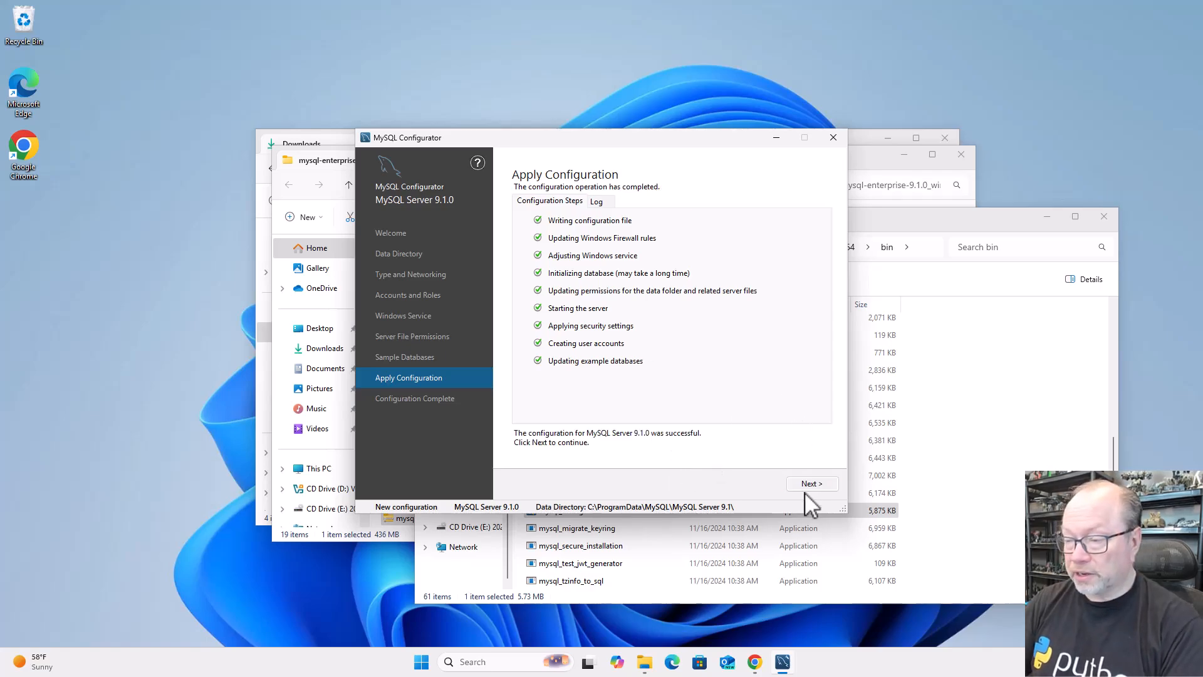
click(809, 484)
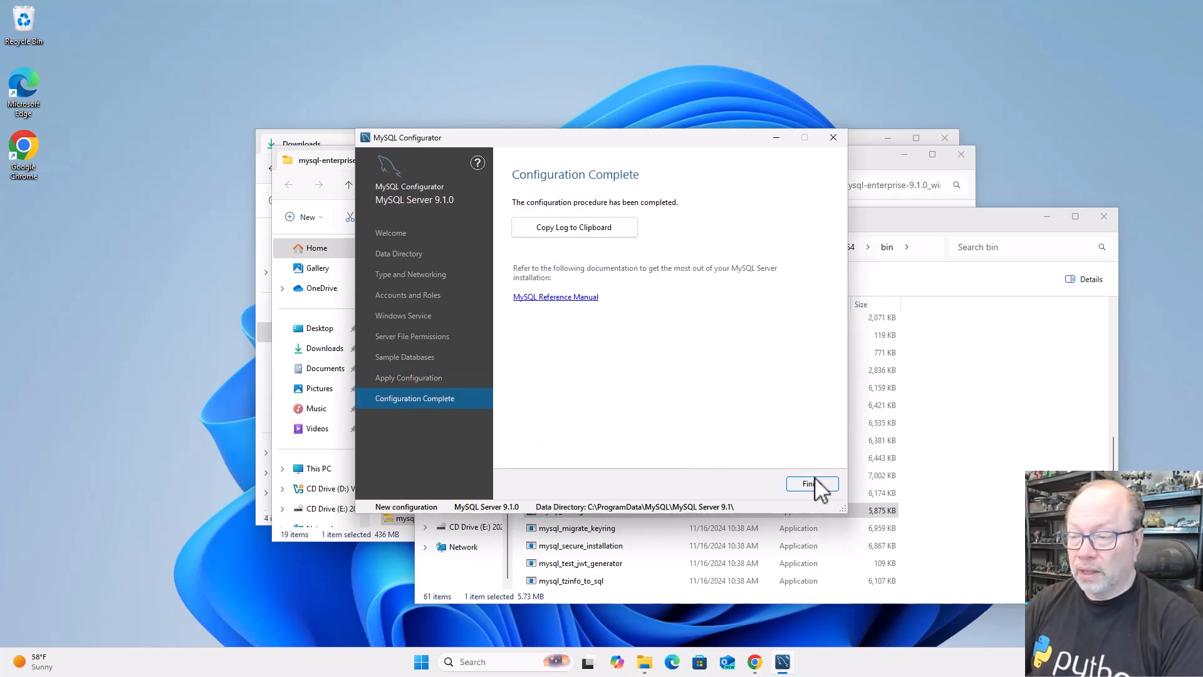
click(812, 484)
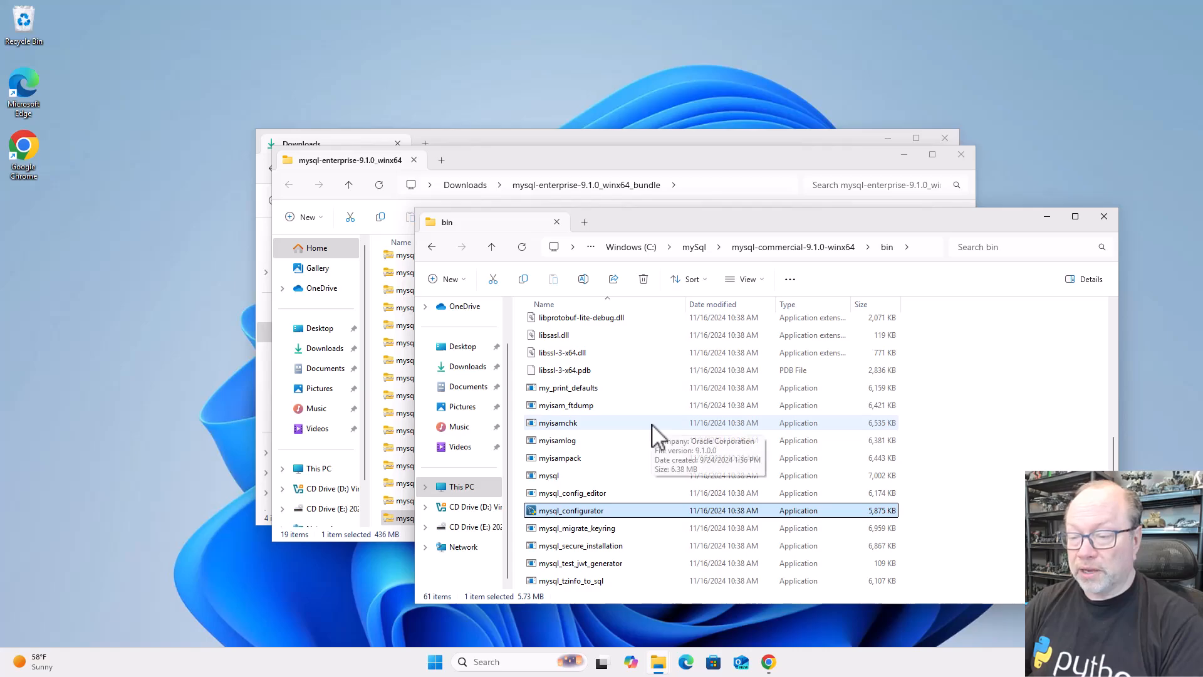
Open a Command Prompt, change to the c:\mysql\ directory and list its contents with dir
click(510, 665)
text(cmd)
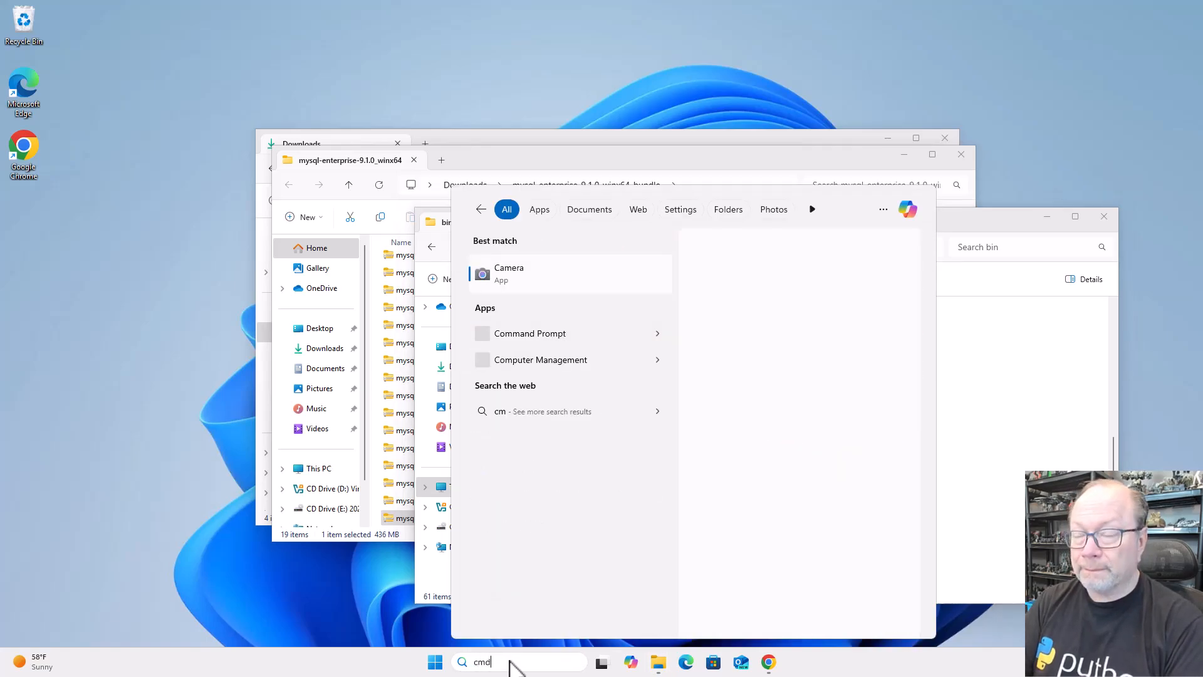
key(Escape)
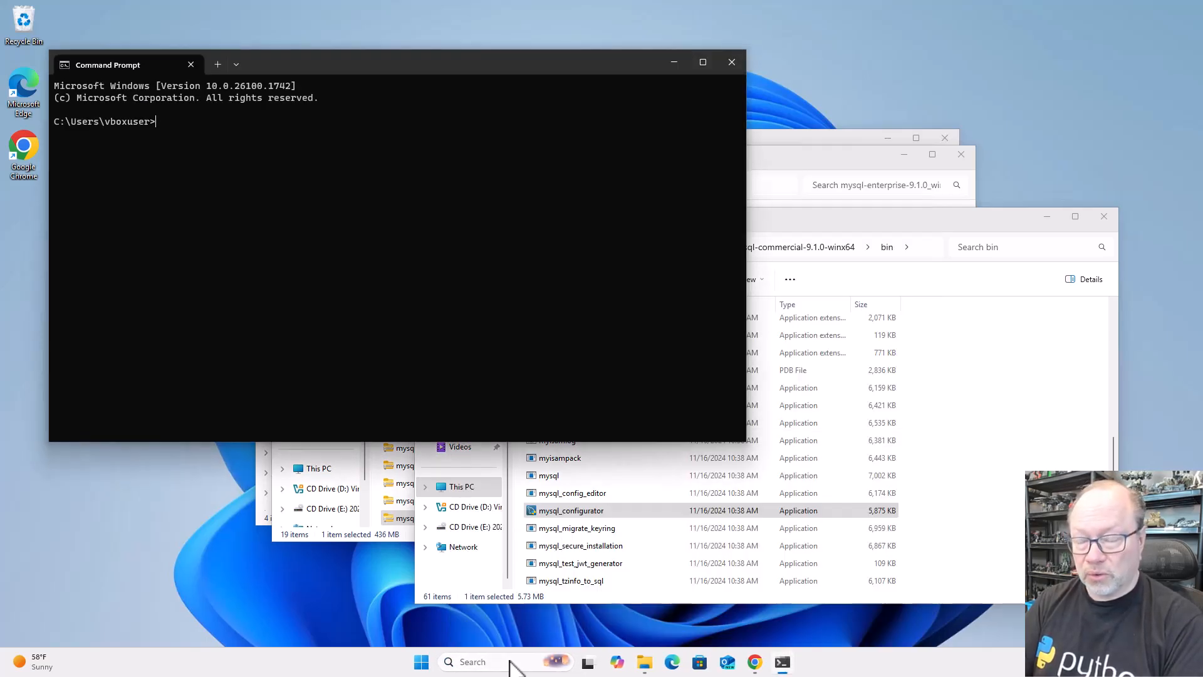
text(cd c:\mysql\)
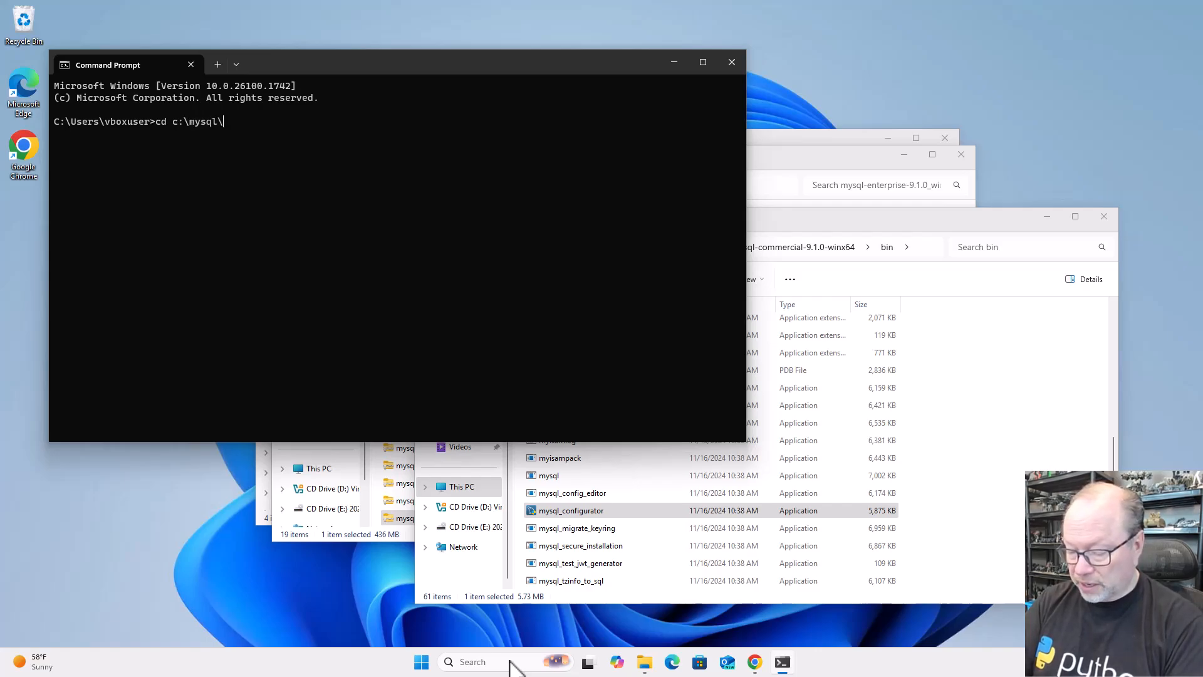
key(Return)
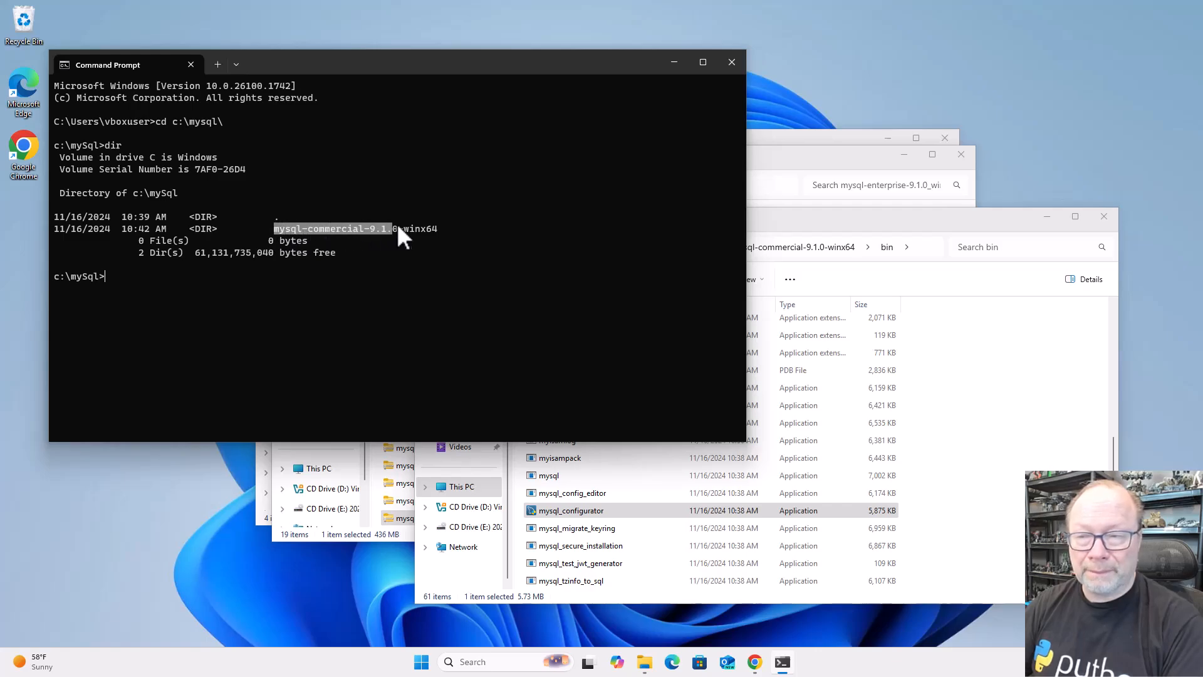
Change into the mysql-commercial-9.1.0-winx64 directory using its copied name, and from there into bin
key(ctrl+c)
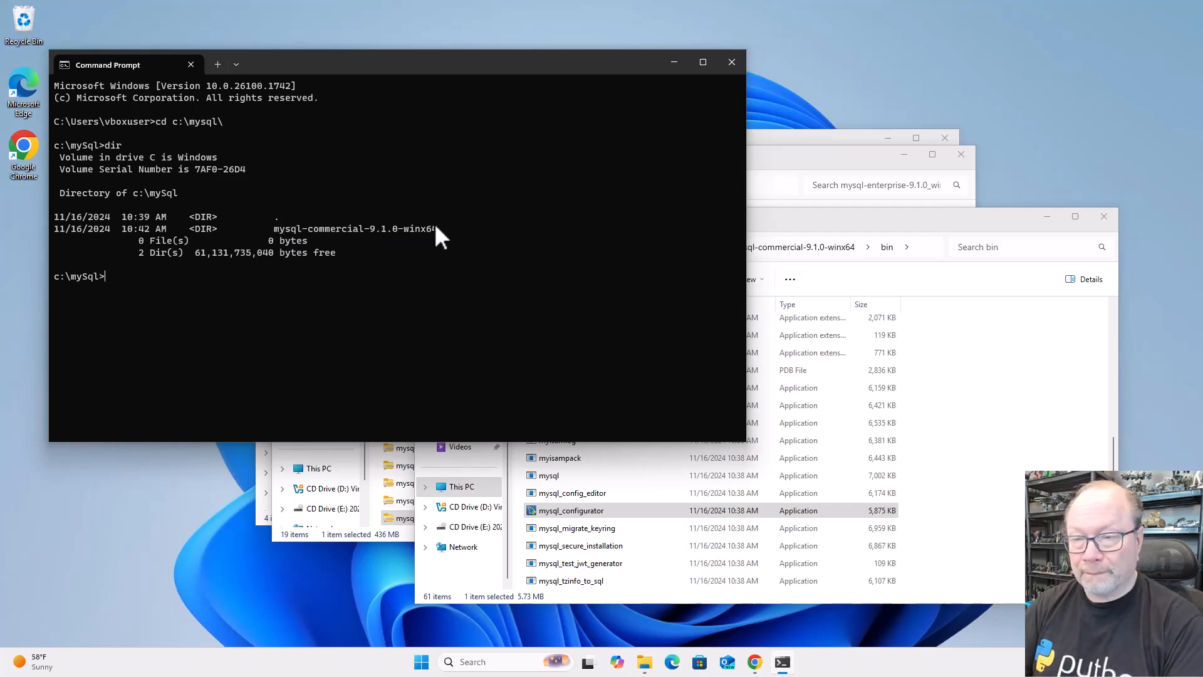
text(cd)
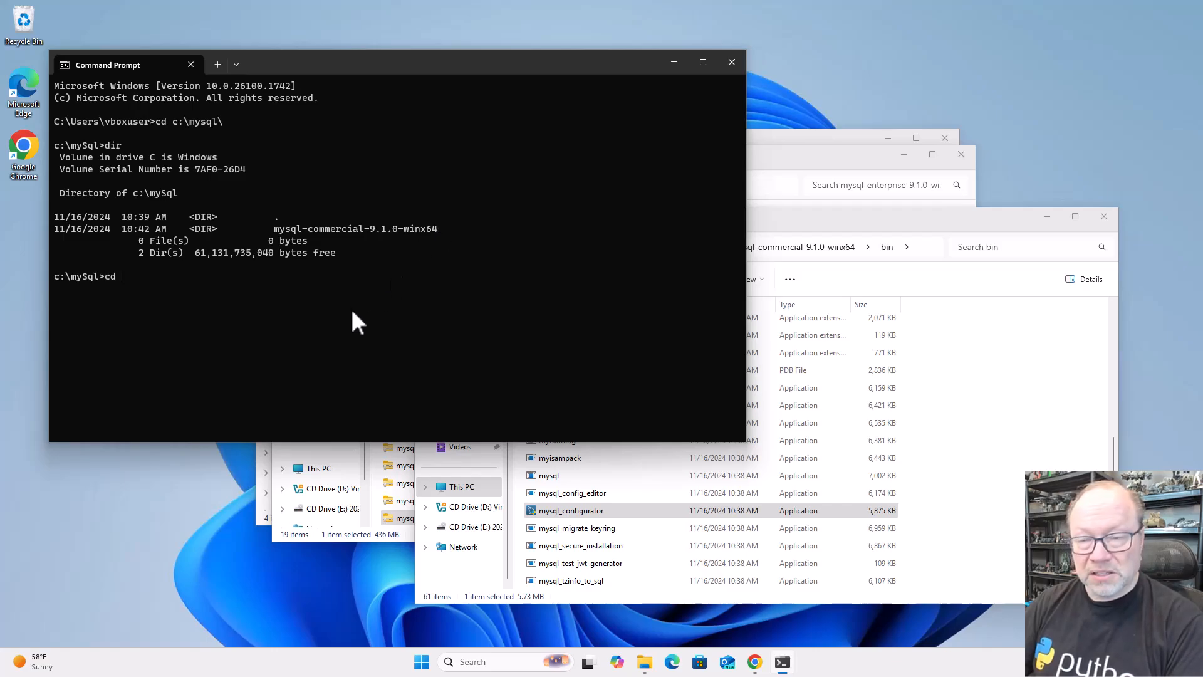
key(ctrl+v)
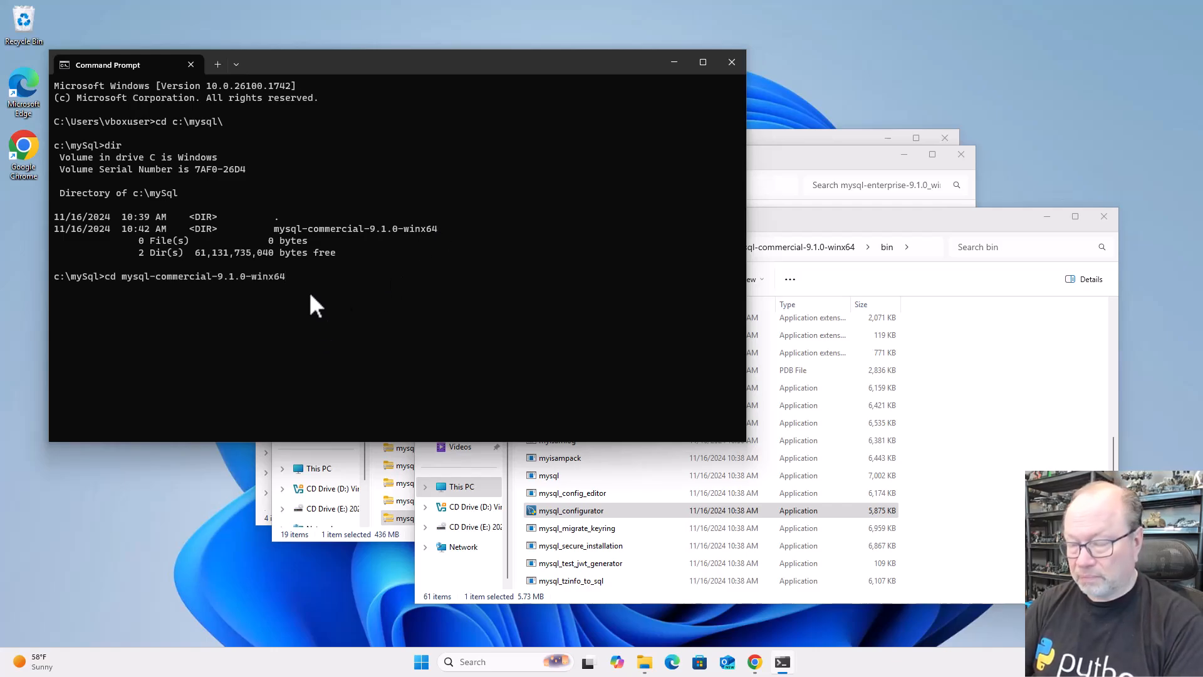
key(Return)
text(cd bin)
key(Return)
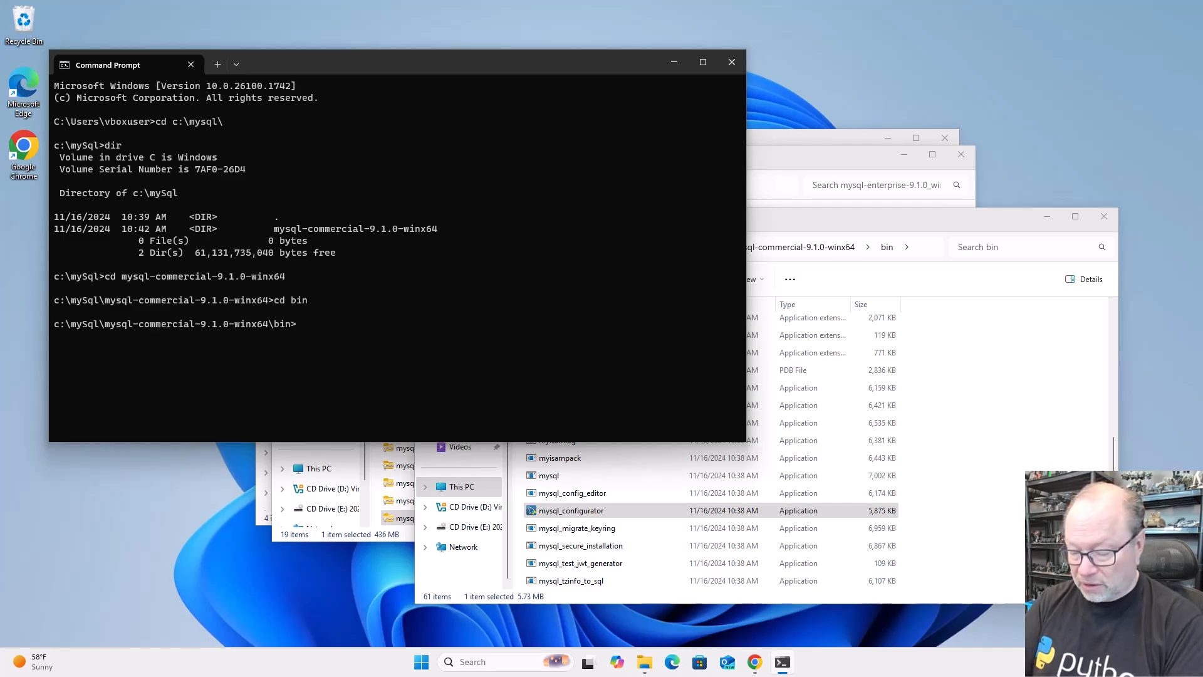
Log in to the MySQL client with mysql -u and -p using the created account's user name, and enter its password
text(mysql -u)
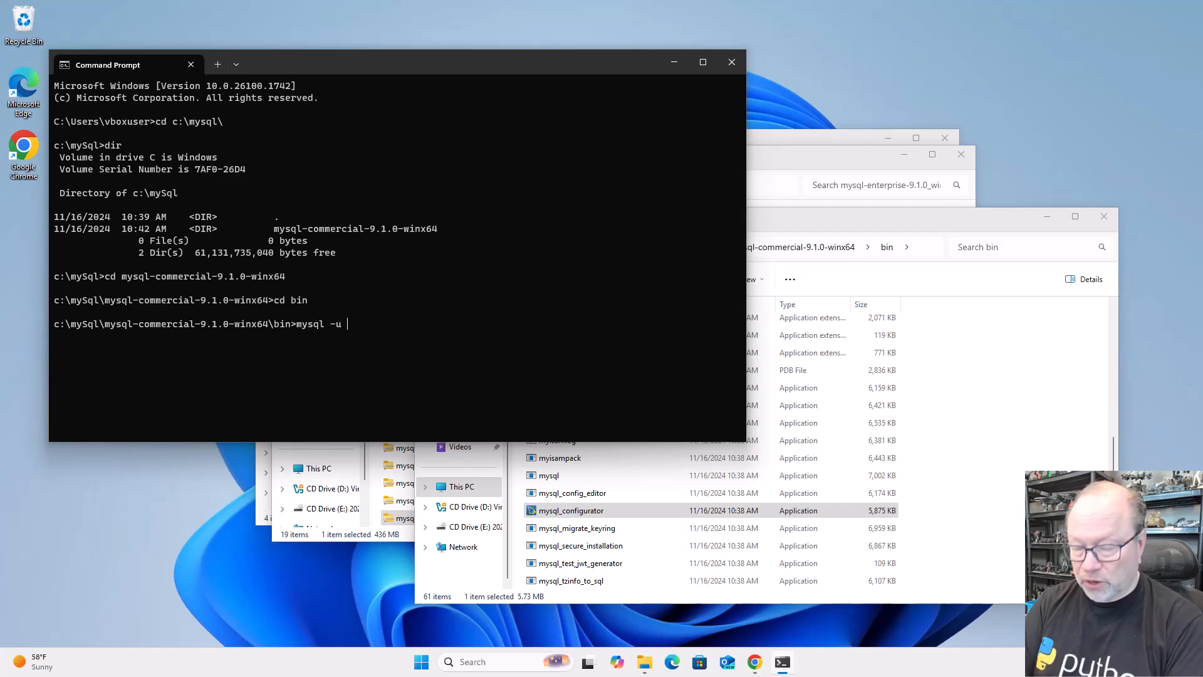
text(eric -p)
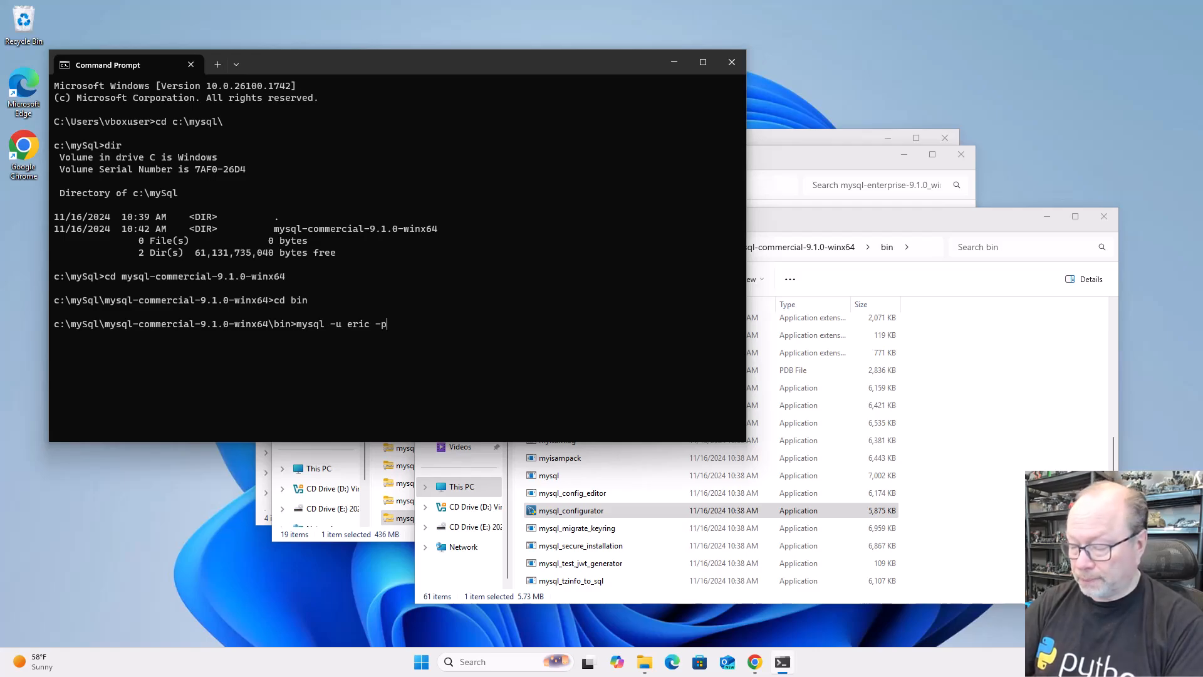
key(Return)
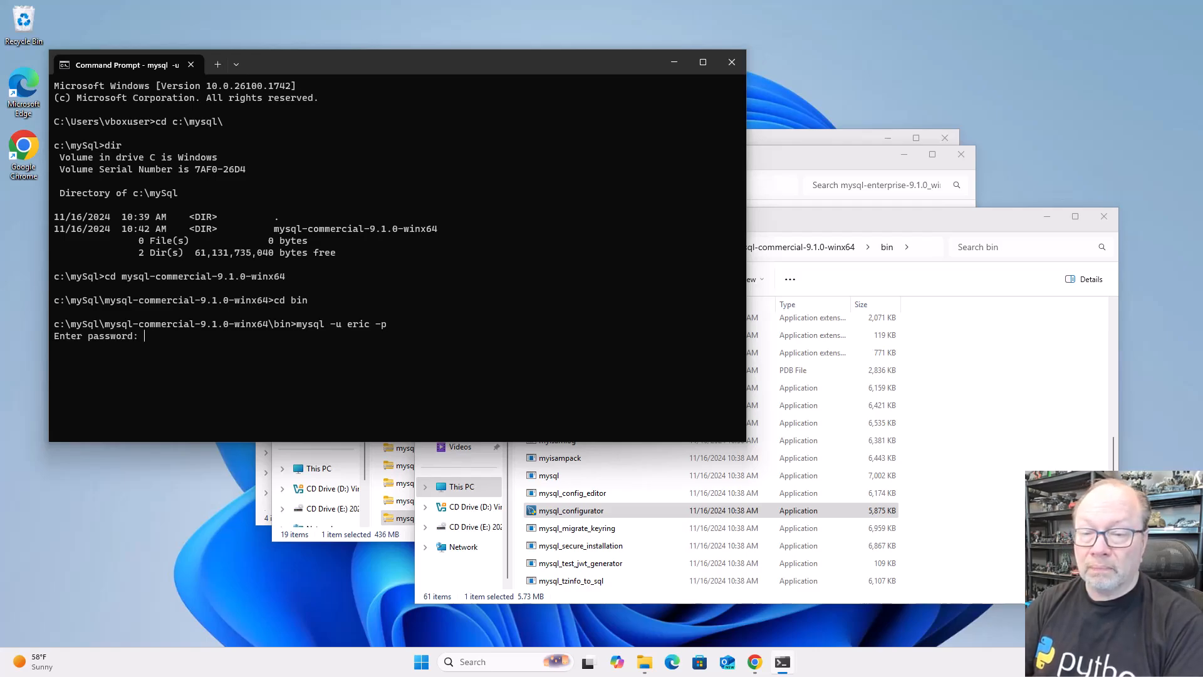
text(****)
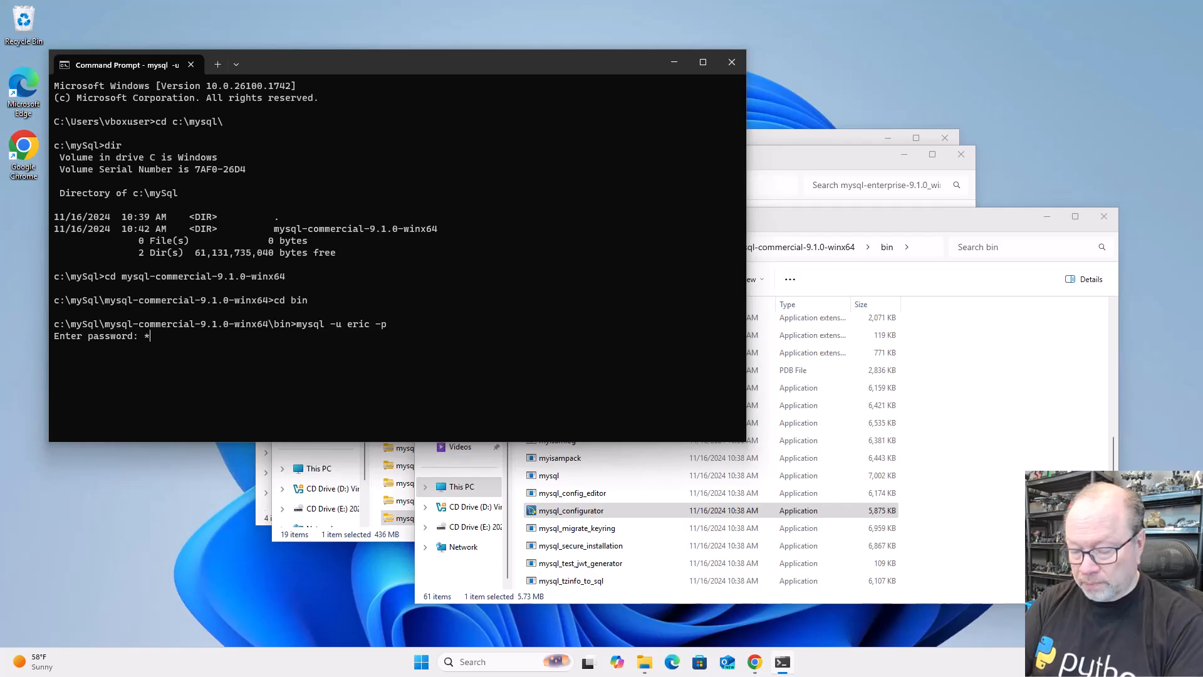
key(Return)
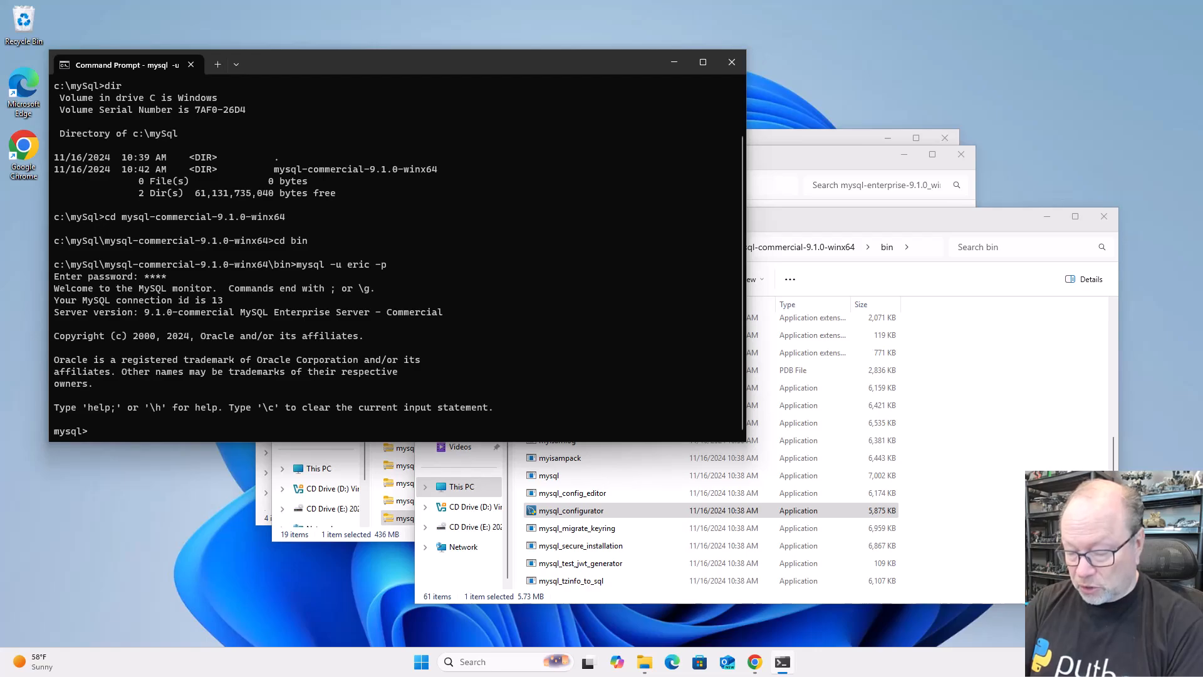
List the server's databases with SHOW DATABASES;
text(SHOW DATABSES)
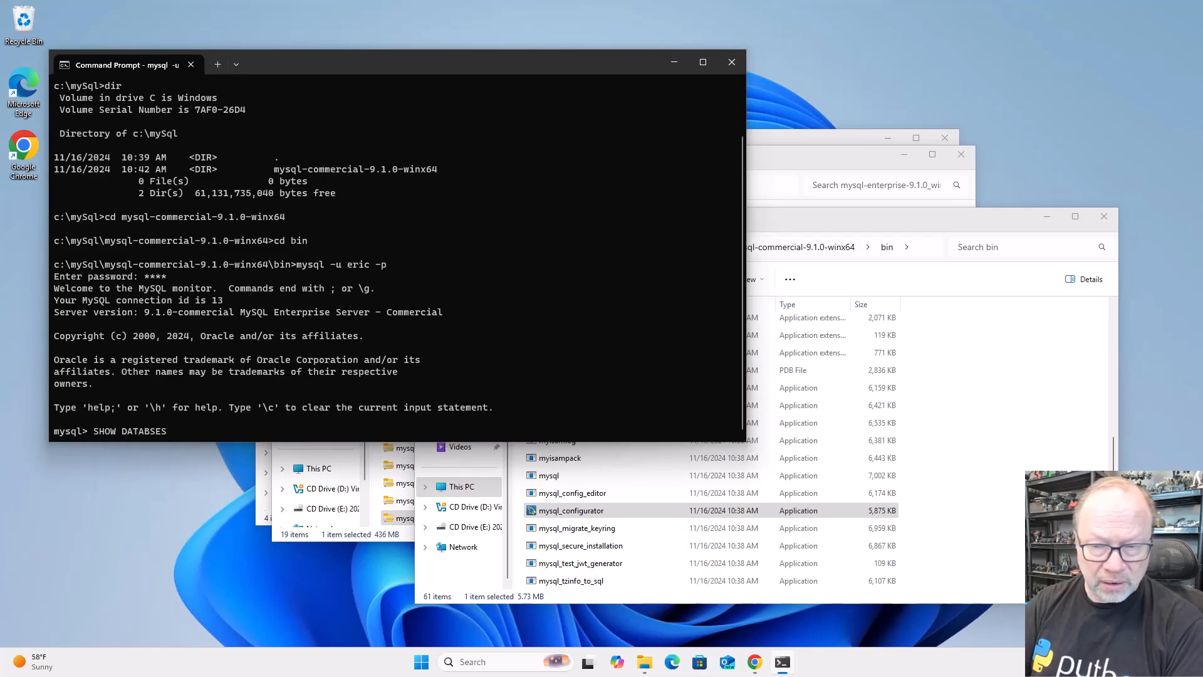
key(BackSpace)
key(BackSpace)
key(BackSpace)
text(A)
text(SES;)
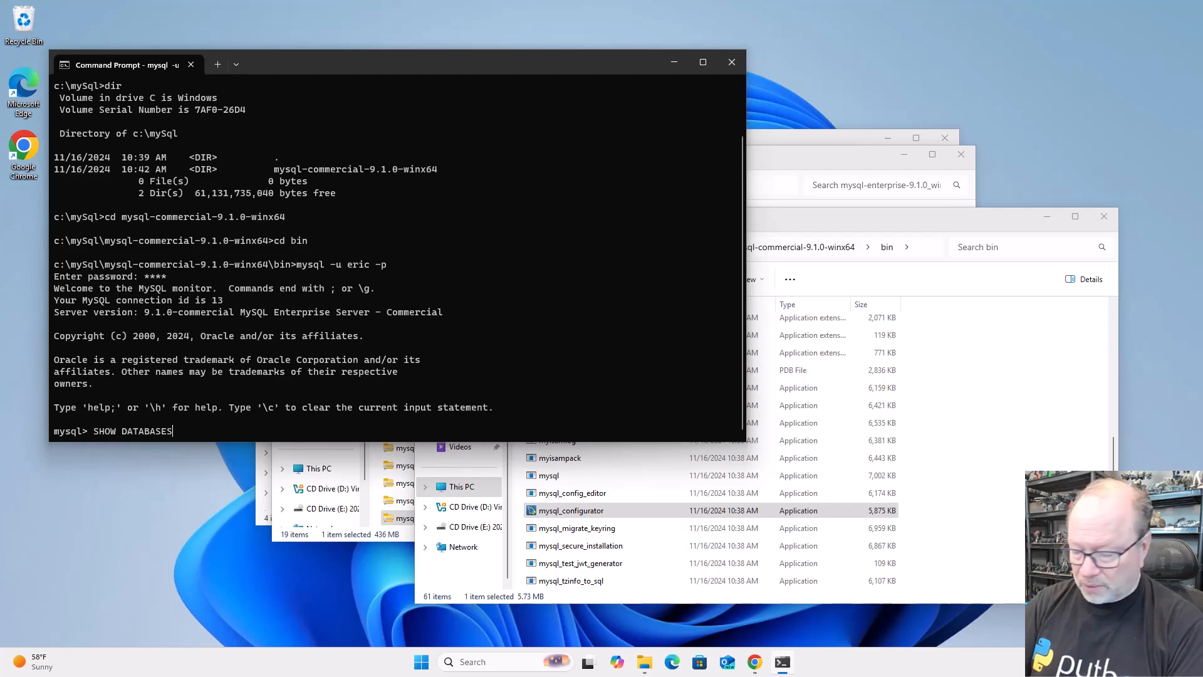
key(Return)
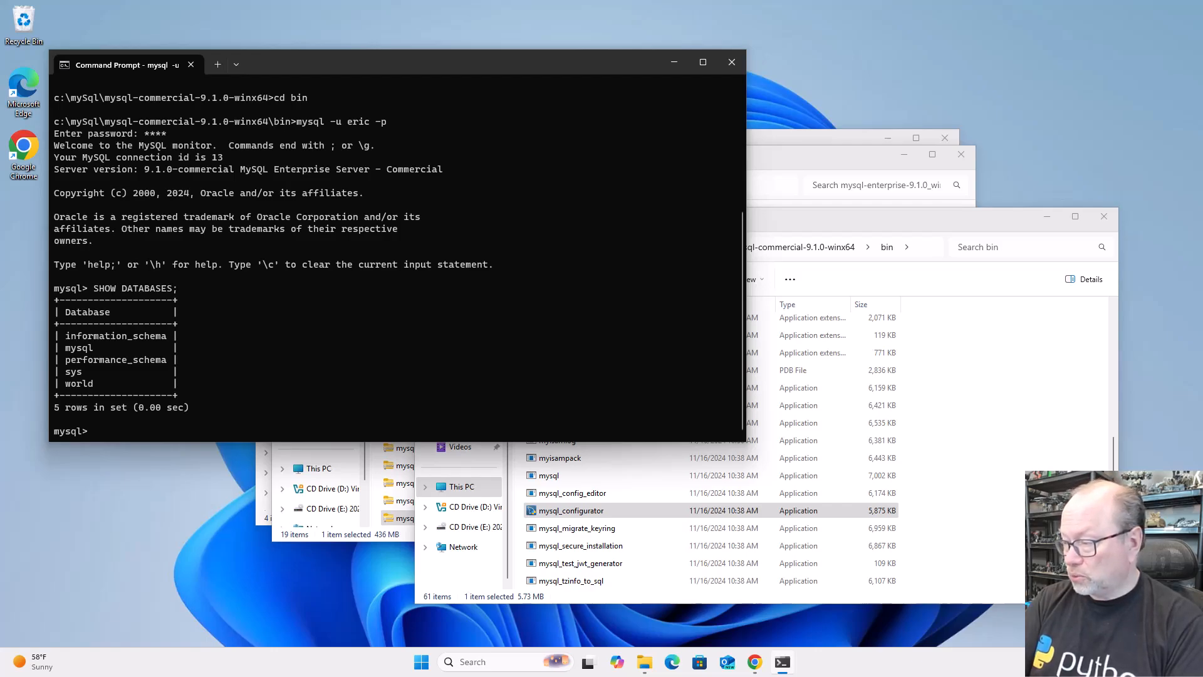
Switch to the world database with USE world; and list its tables with SHOW TABLES;
text(USE)
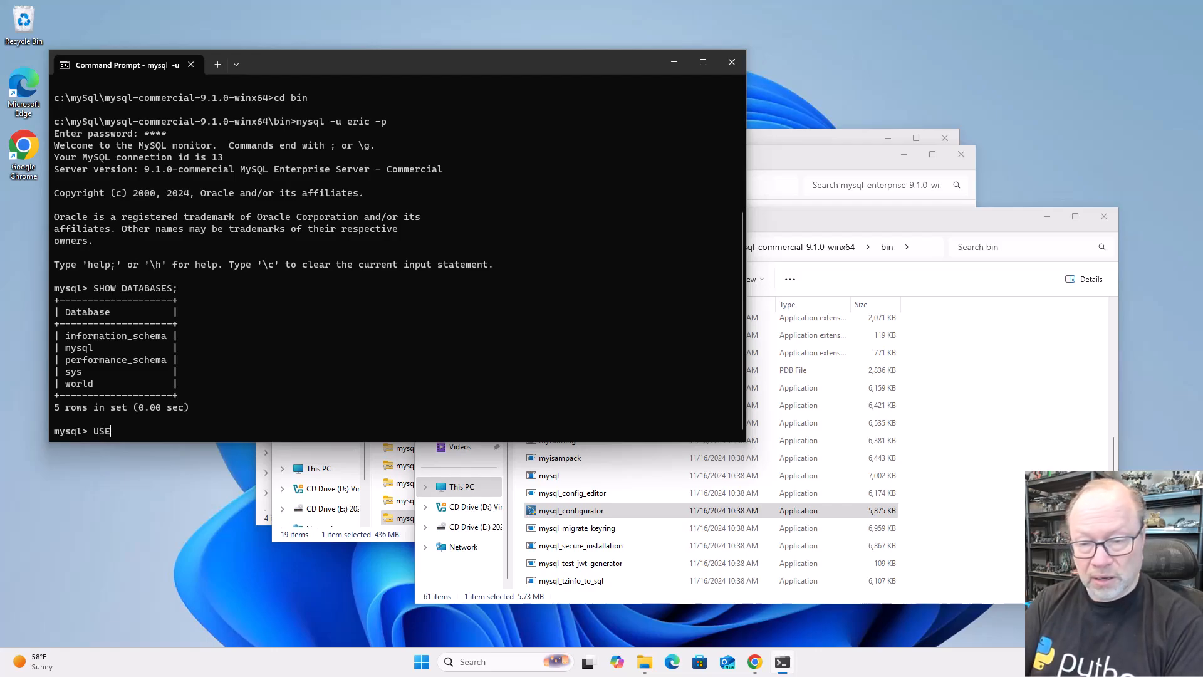
text( world;)
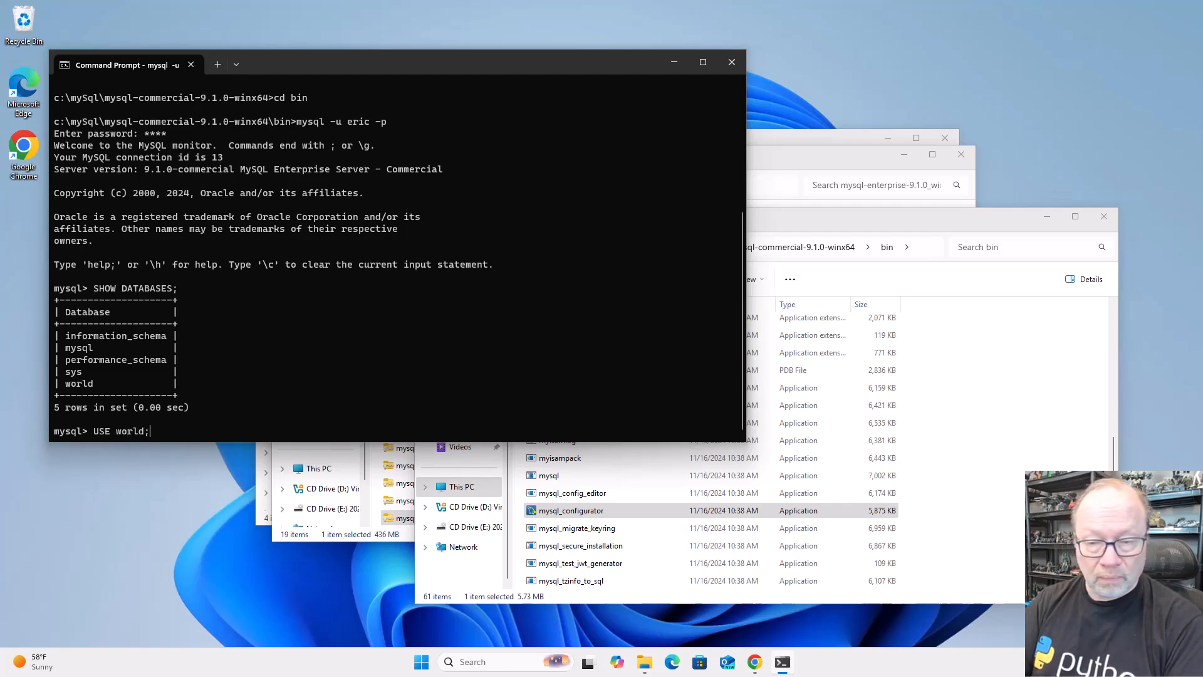
key(Return)
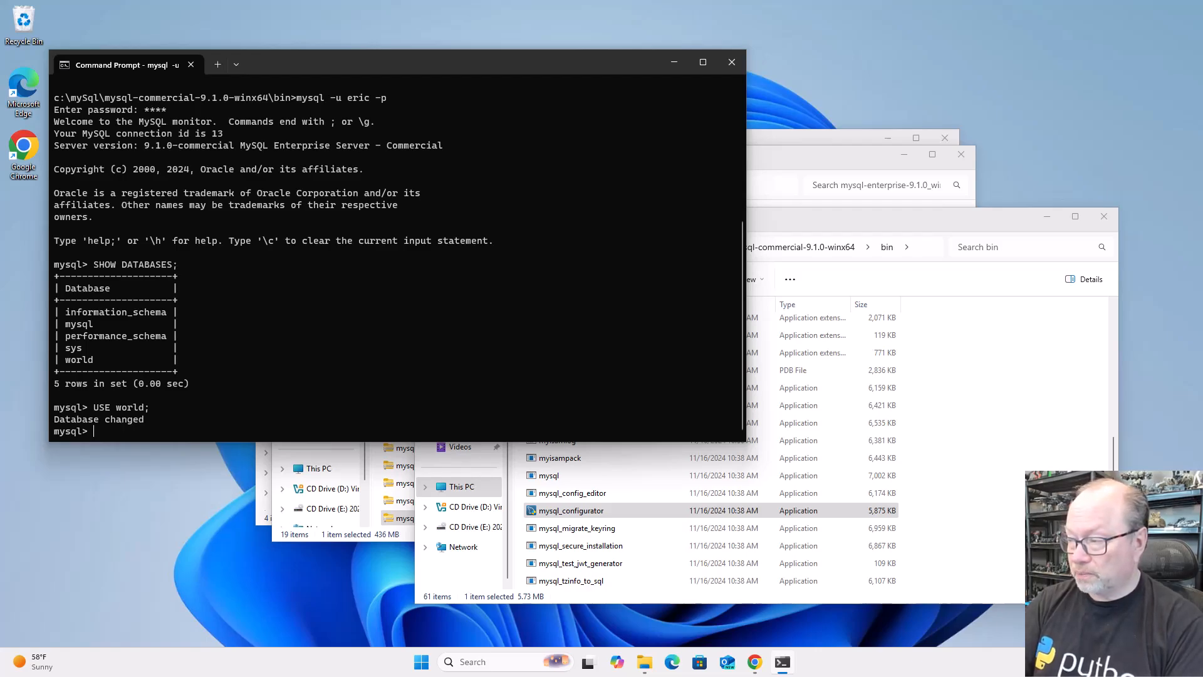
text(SHOW )
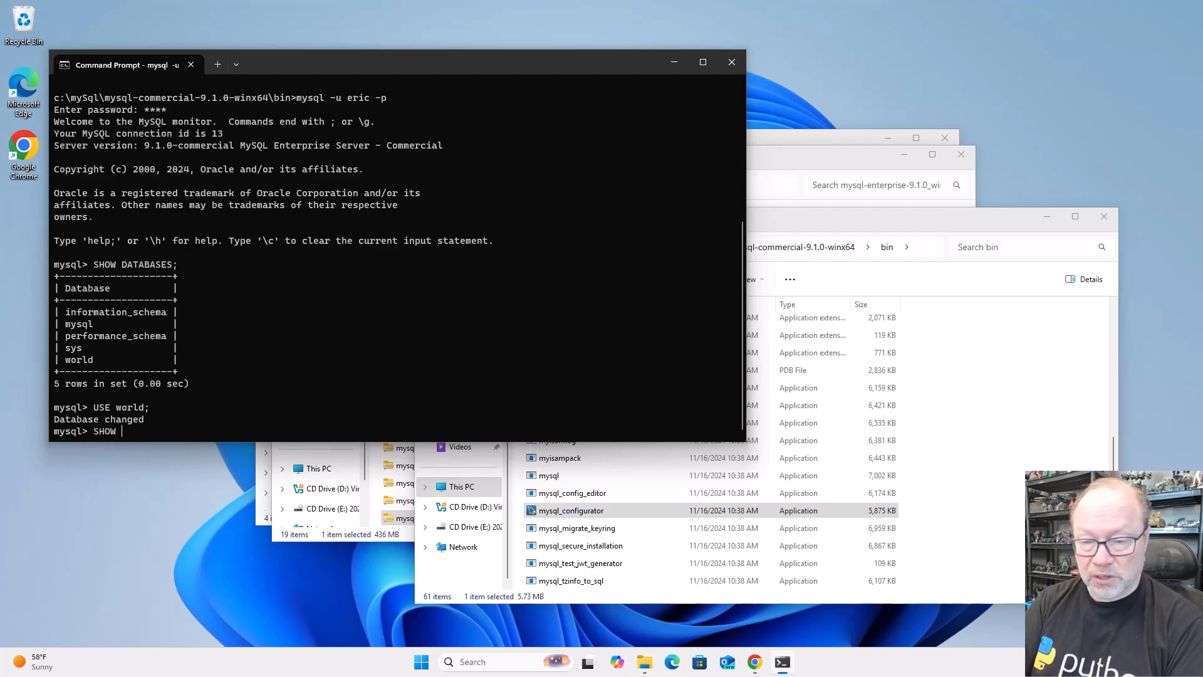
text(TA)
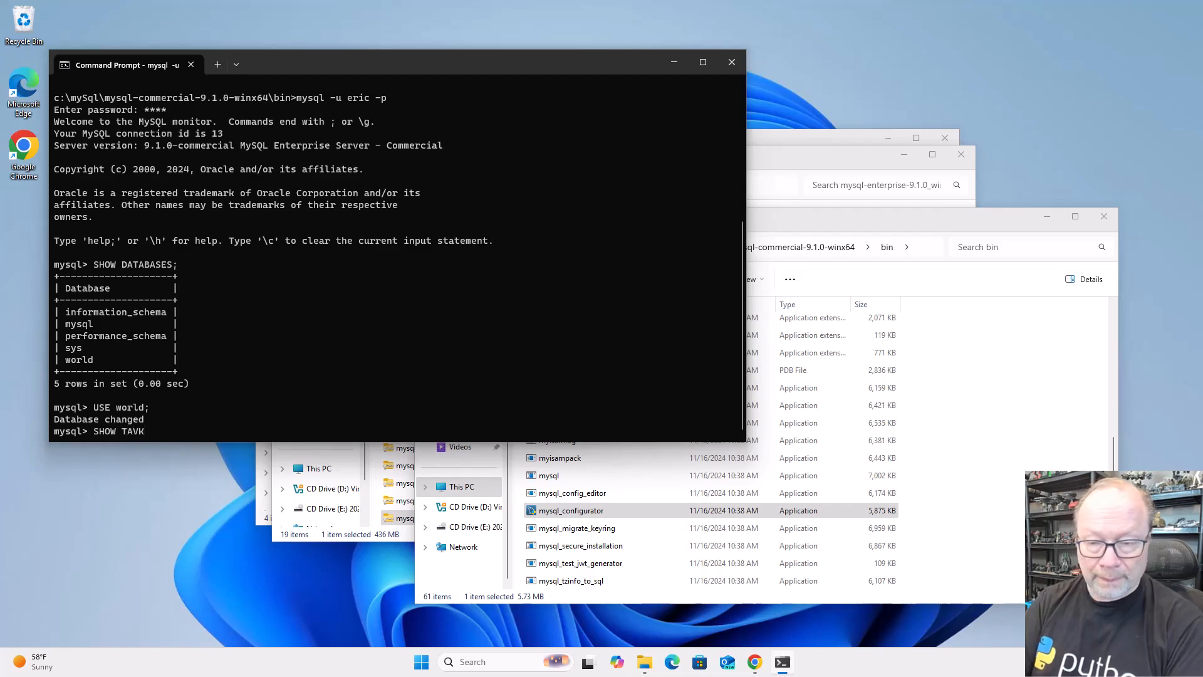
text(BLE)
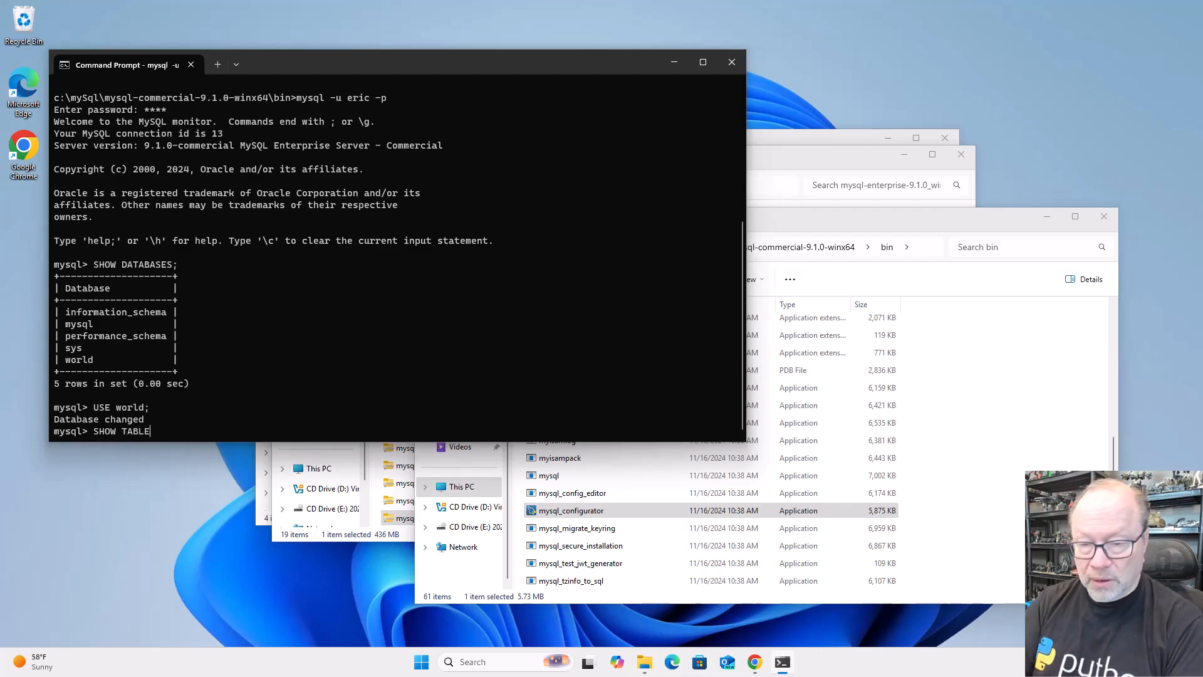
text(S;)
key(Return)
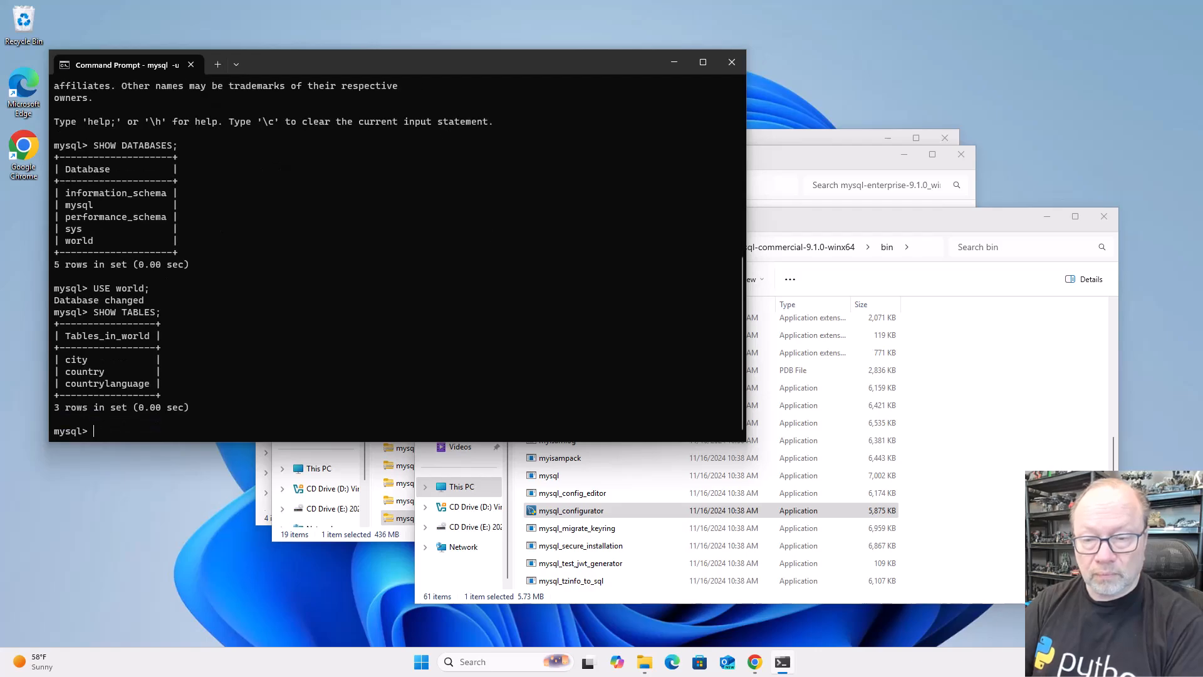